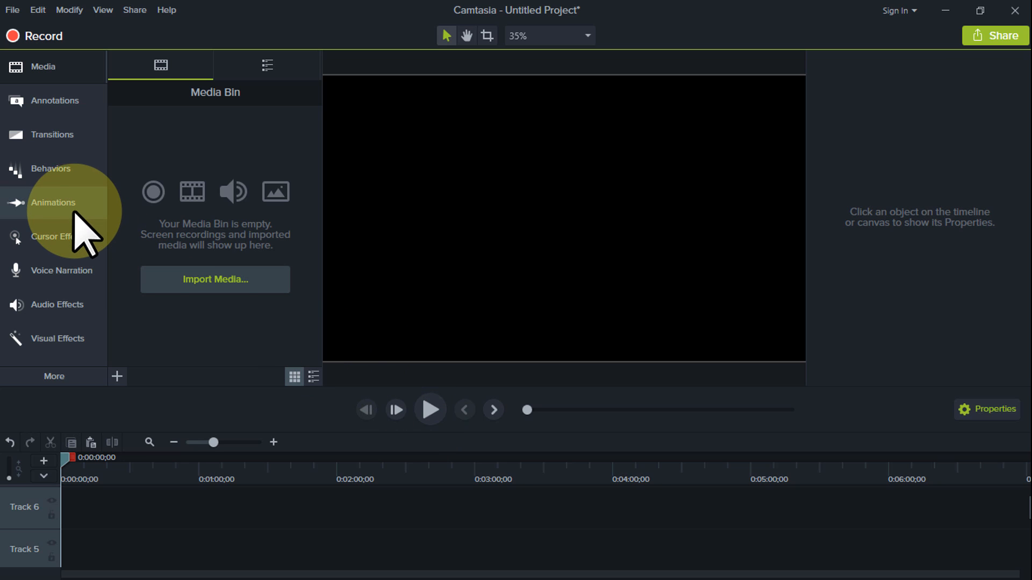
left_click(221, 281)
left_click(513, 126)
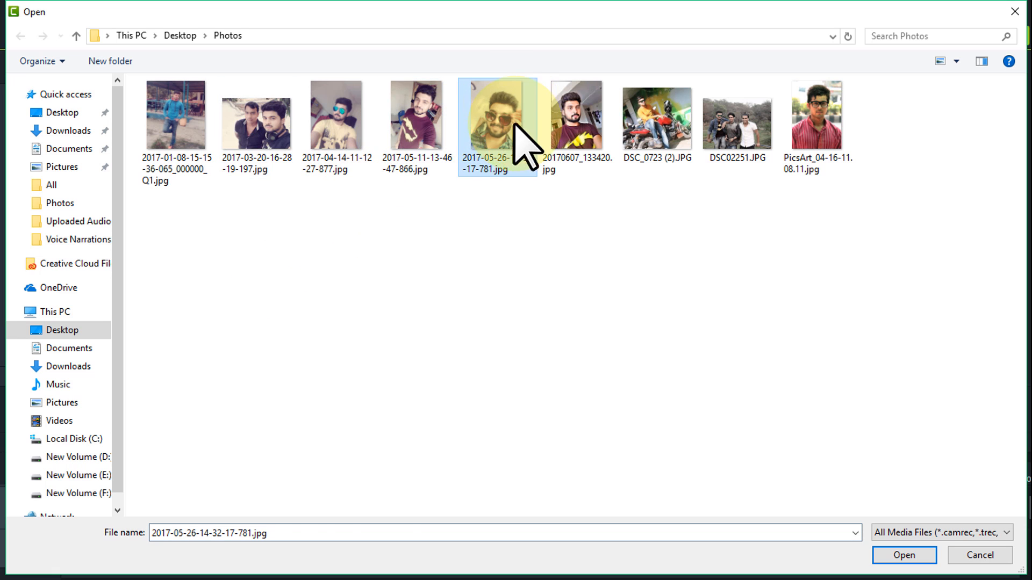
left_click(652, 129, "ctrl")
left_click(736, 126, "ctrl")
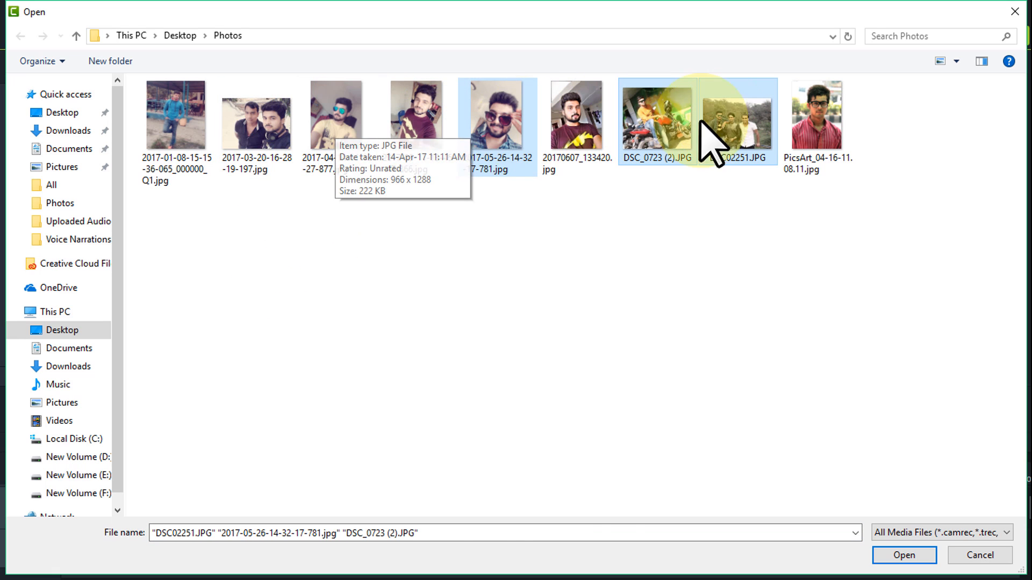
left_click(816, 121, "ctrl")
left_click(336, 121, "ctrl")
left_click(904, 555)
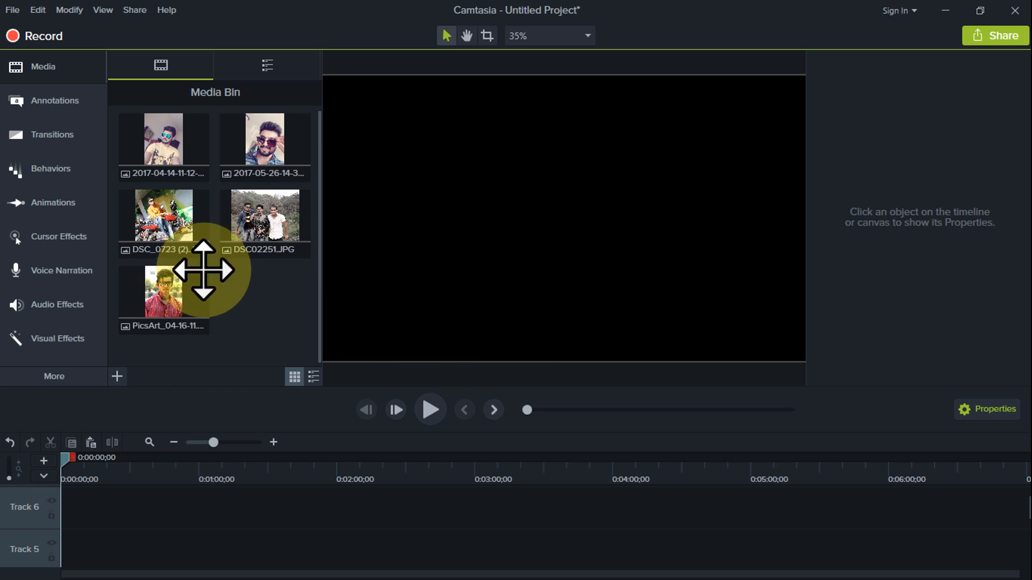
left_click(265, 214)
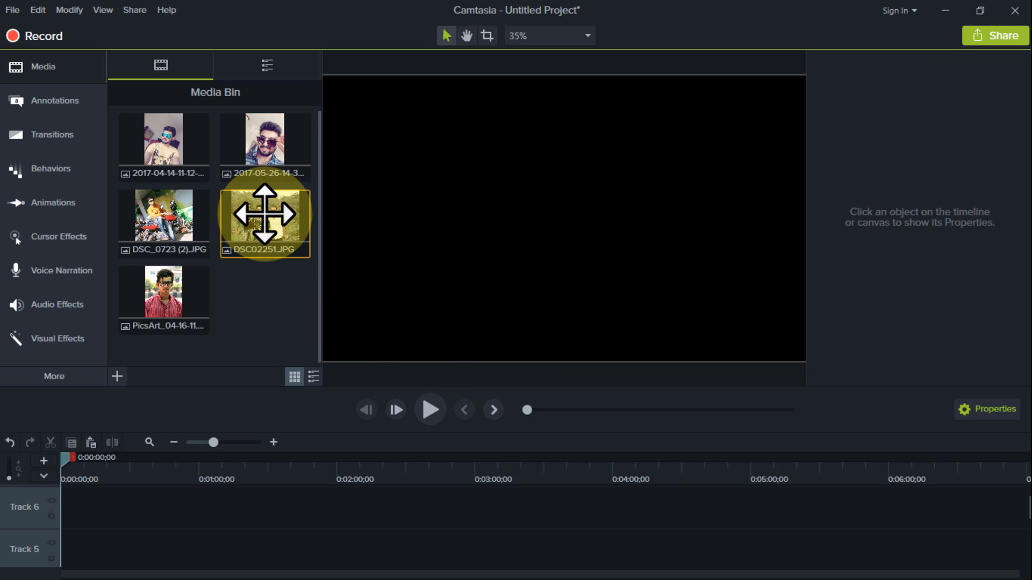
left_click_drag(265, 214, 147, 508)
left_click_drag(239, 137, 224, 508)
left_click_drag(164, 215, 317, 509)
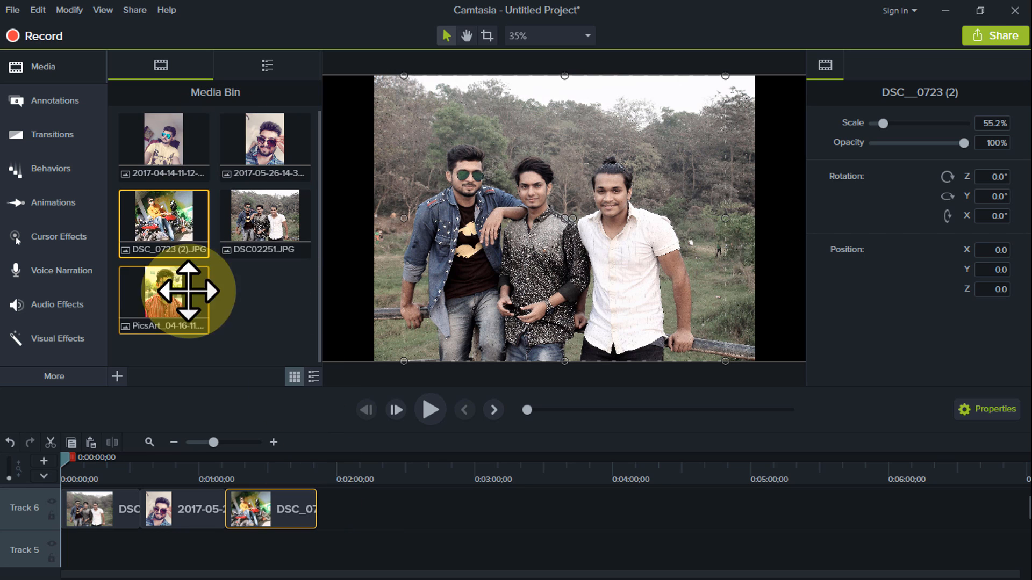
left_click_drag(161, 290, 403, 513)
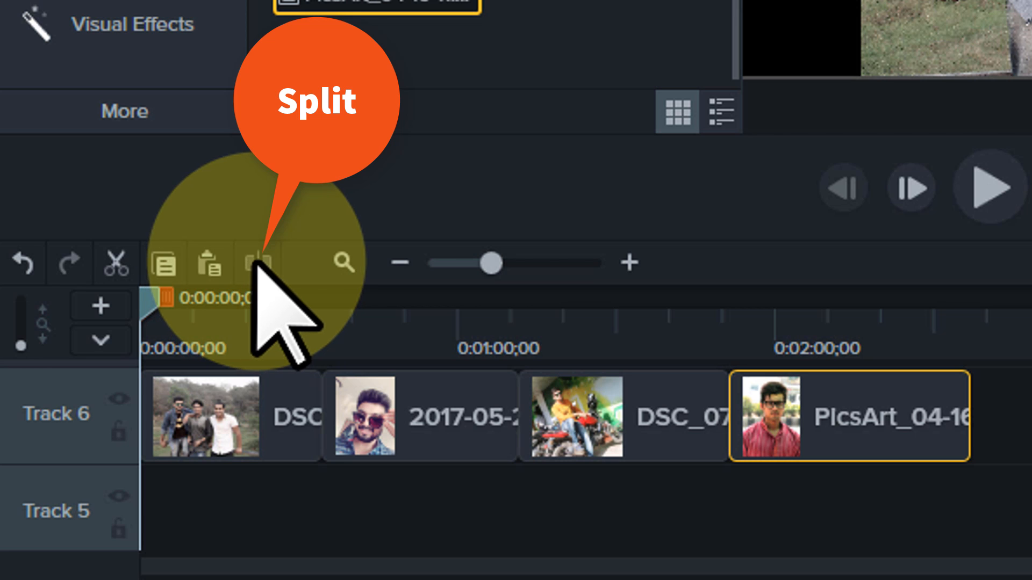
Select the DSC02251 photo, reduce the canvas zoom to 25%, and show the animation presets
left_click_drag(140, 299, 129, 334)
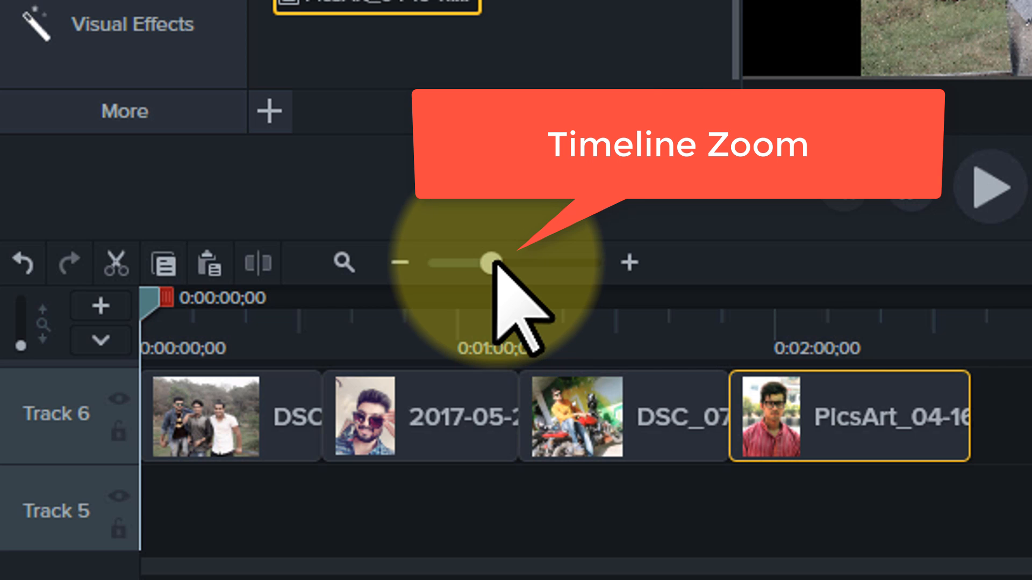
left_click_drag(494, 261, 512, 262)
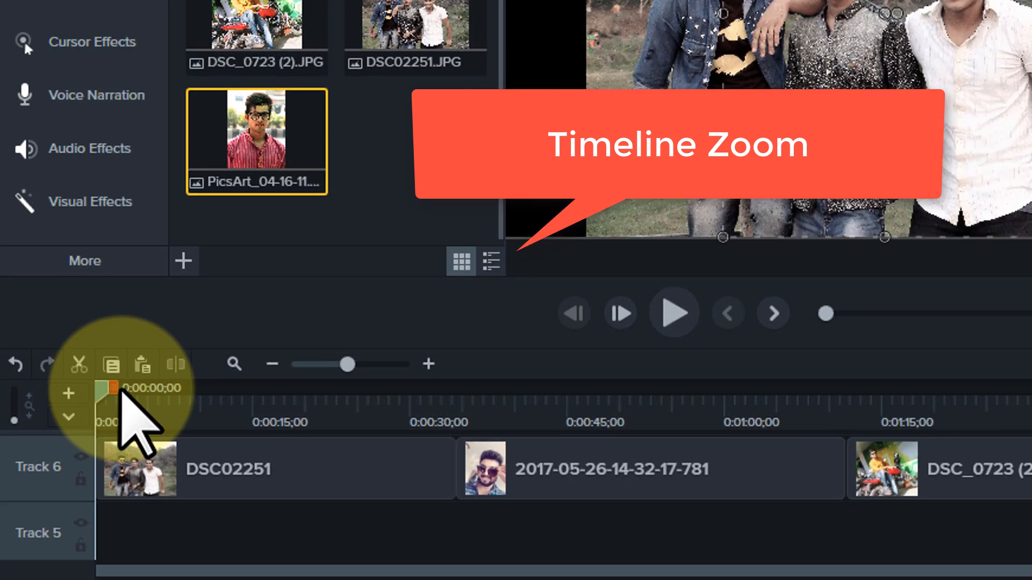
left_click_drag(156, 301, 197, 305)
left_click_drag(65, 460, 61, 461)
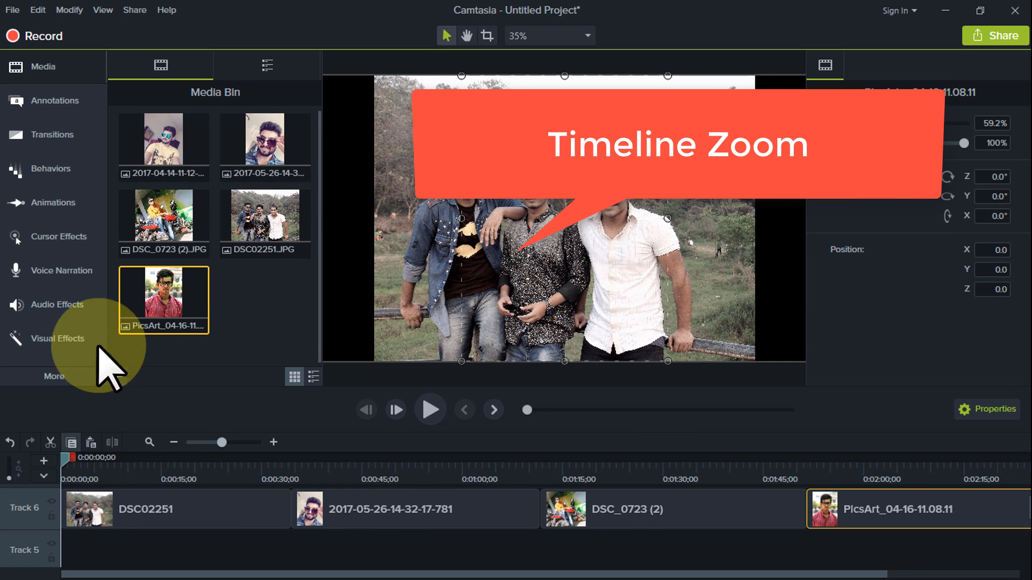
left_click(531, 202)
scroll(531, 198, "down", 1)
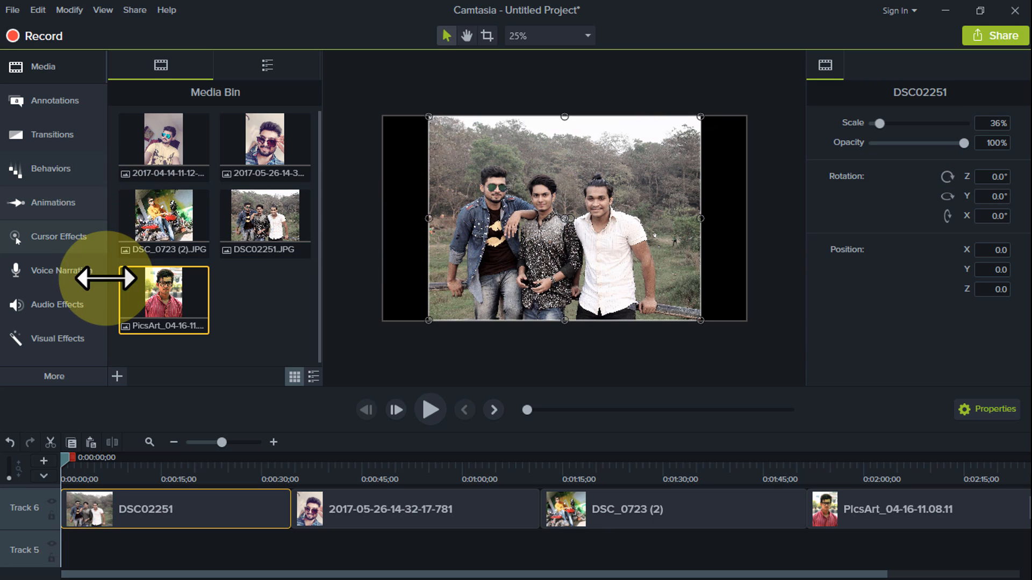
left_click(73, 211)
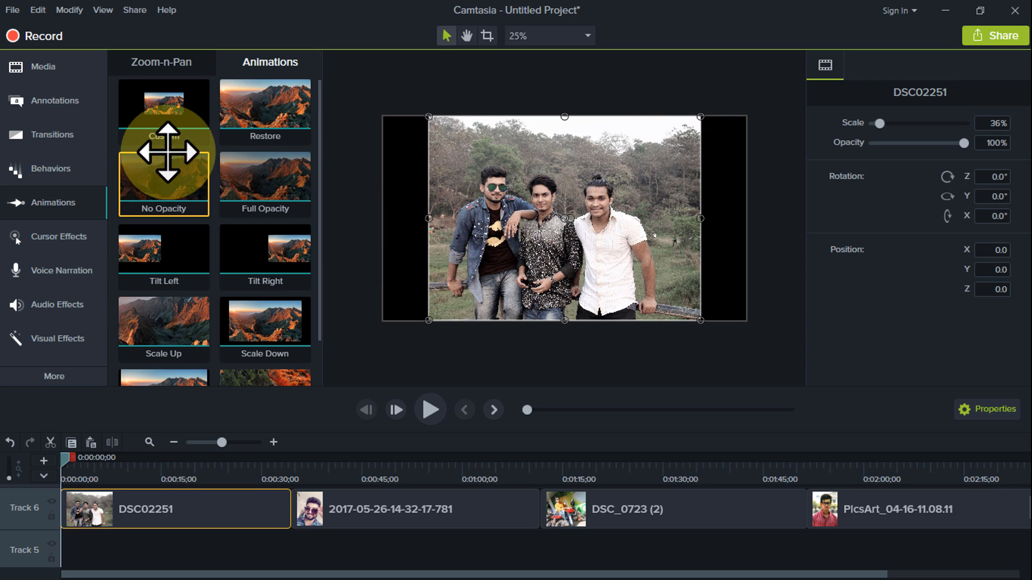
left_click_drag(197, 115, 118, 135)
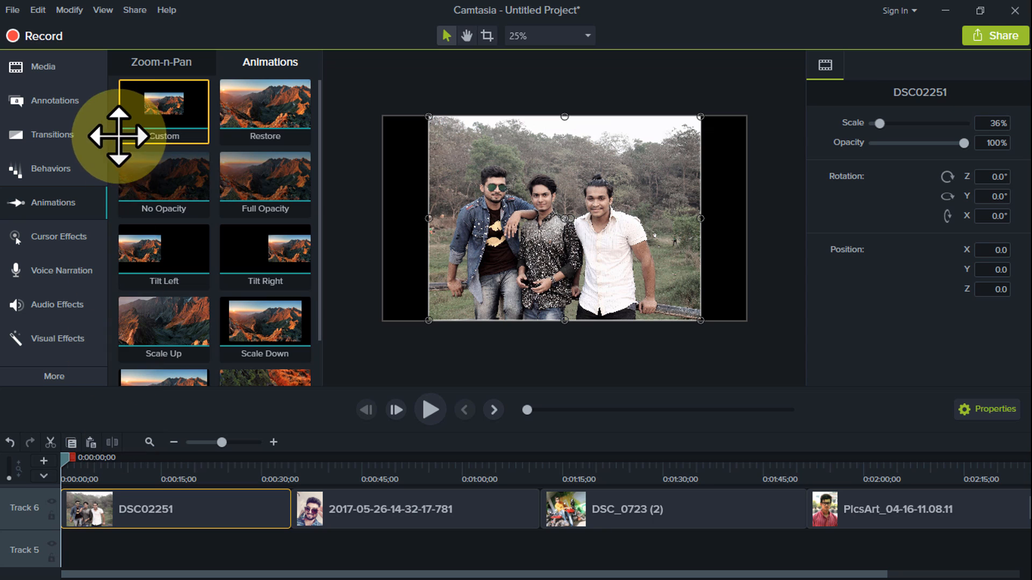
left_click_drag(170, 116, 164, 173)
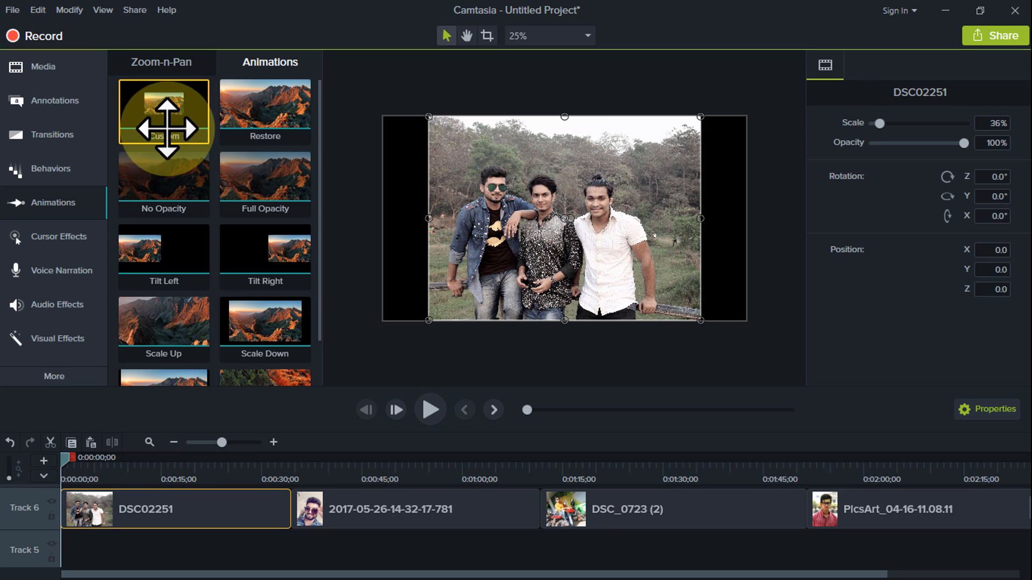
left_click_drag(161, 121, 81, 524)
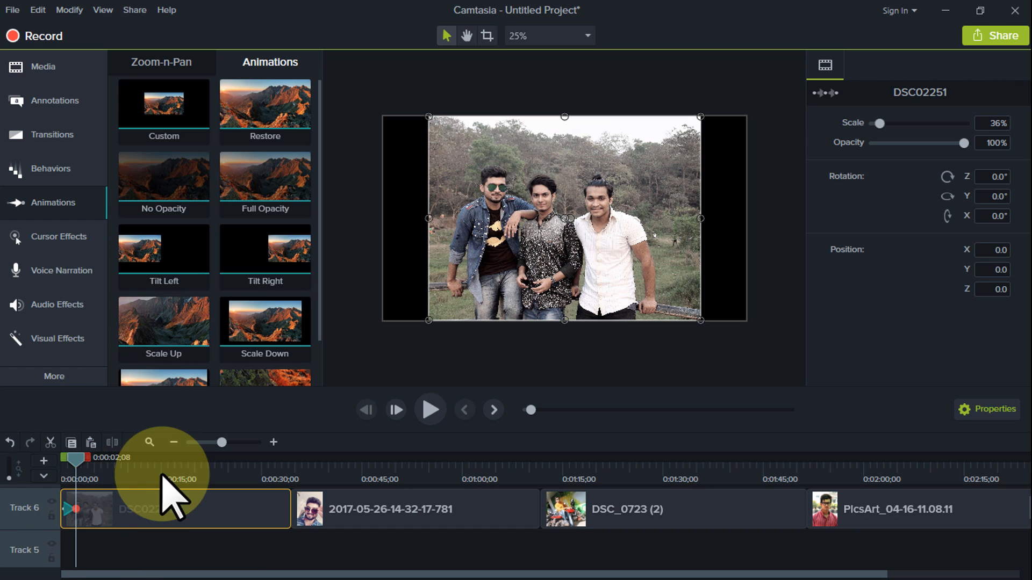
left_click_drag(221, 443, 256, 442)
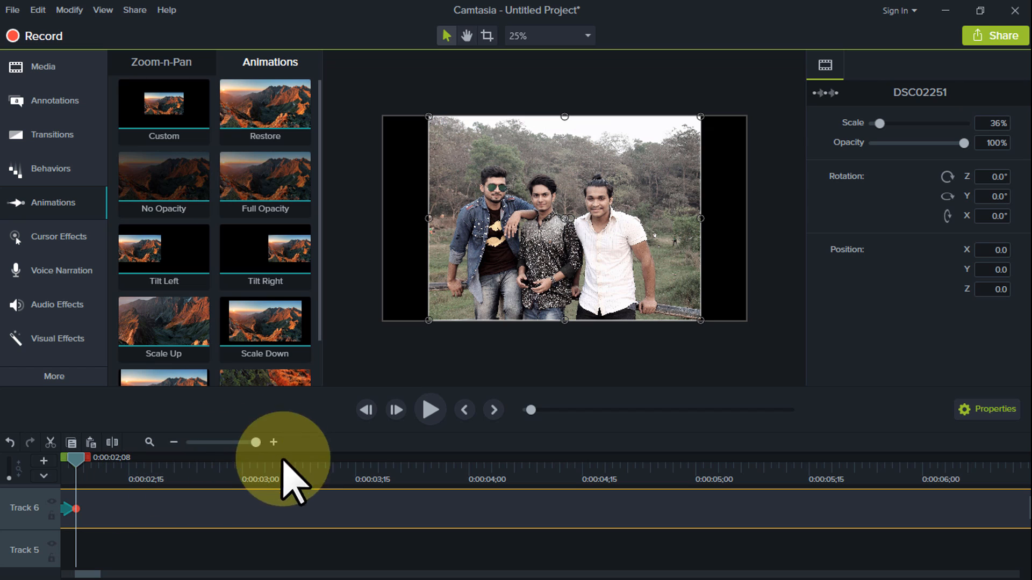
left_click_drag(81, 574, 63, 575)
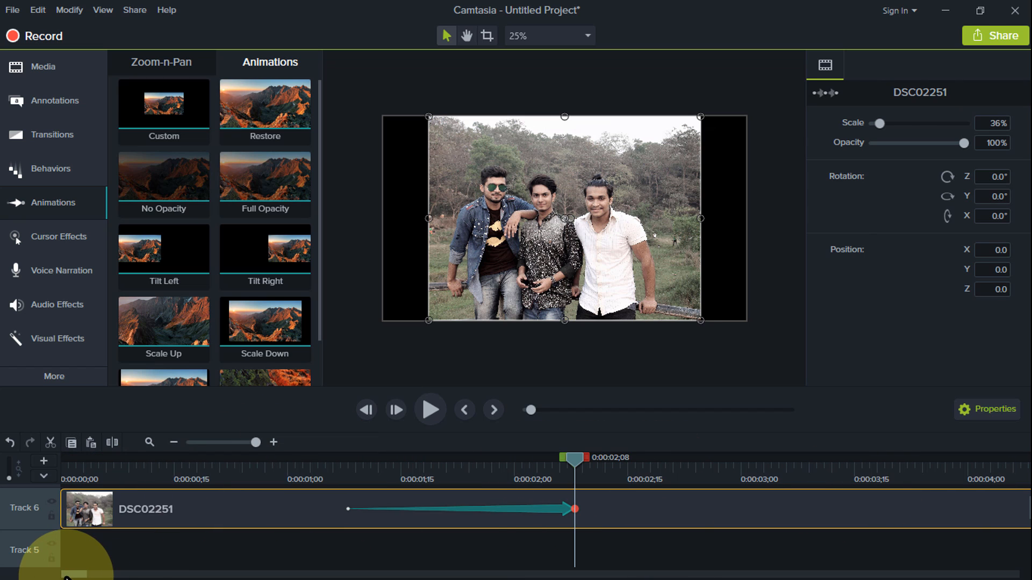
left_click_drag(474, 508, 275, 508)
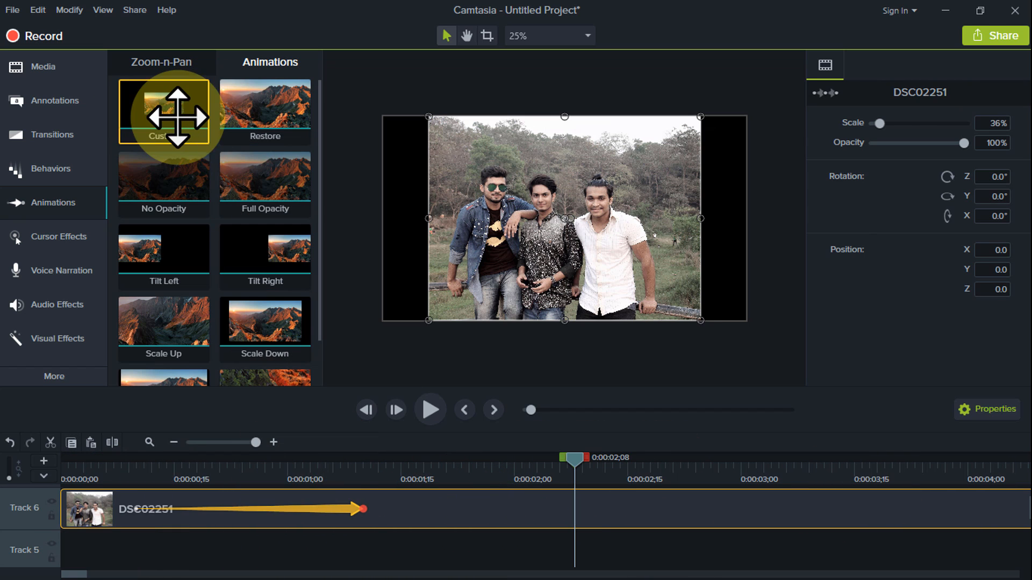
right_click(342, 508)
left_click(370, 449)
Add a Custom animation at the start of the DSC02251 clip and stretch it to end at 0:00:05;25
left_click_drag(193, 101, 107, 519)
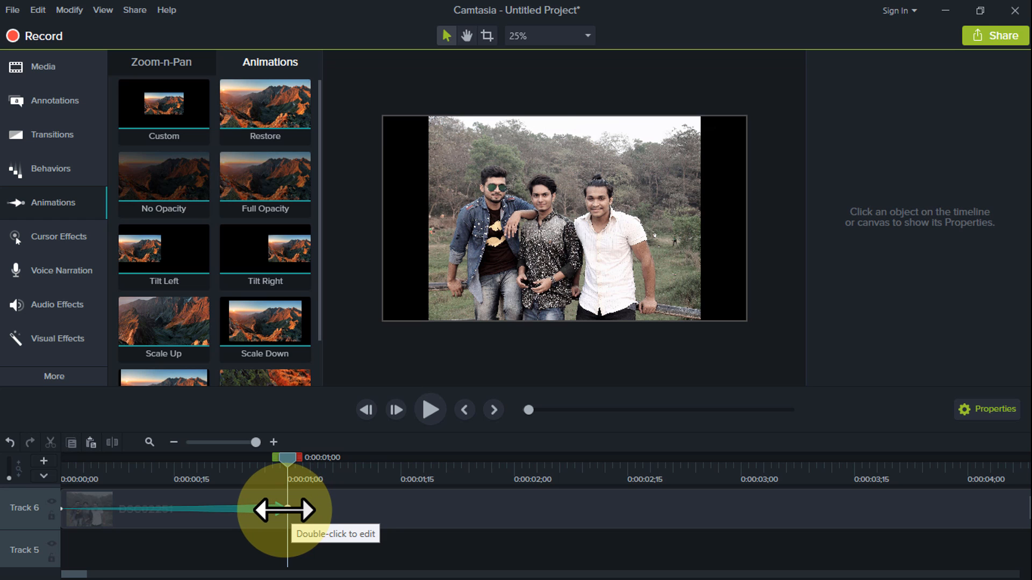
left_click_drag(281, 509, 755, 508)
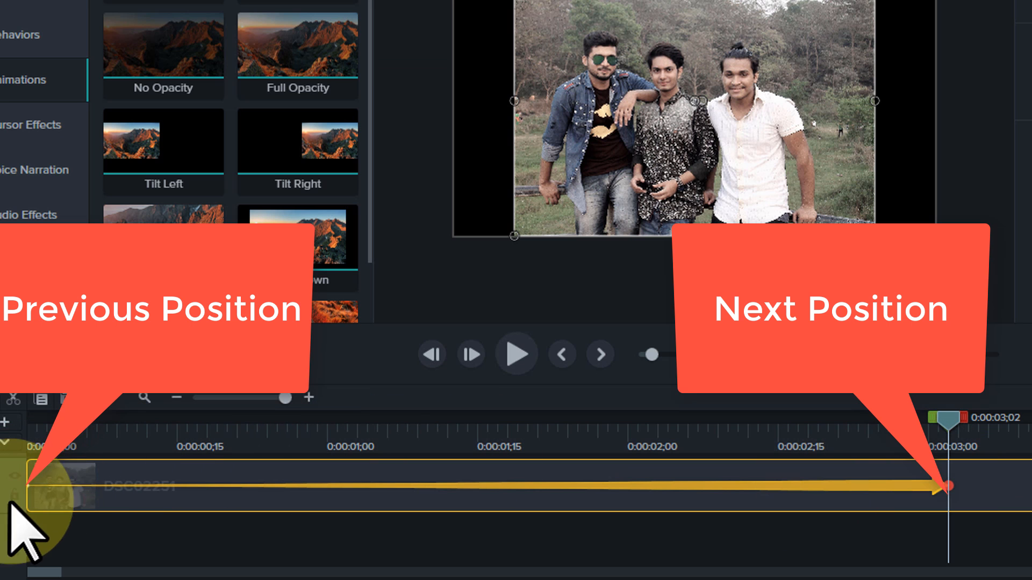
left_click(947, 486)
left_click_drag(925, 424, 70, 483)
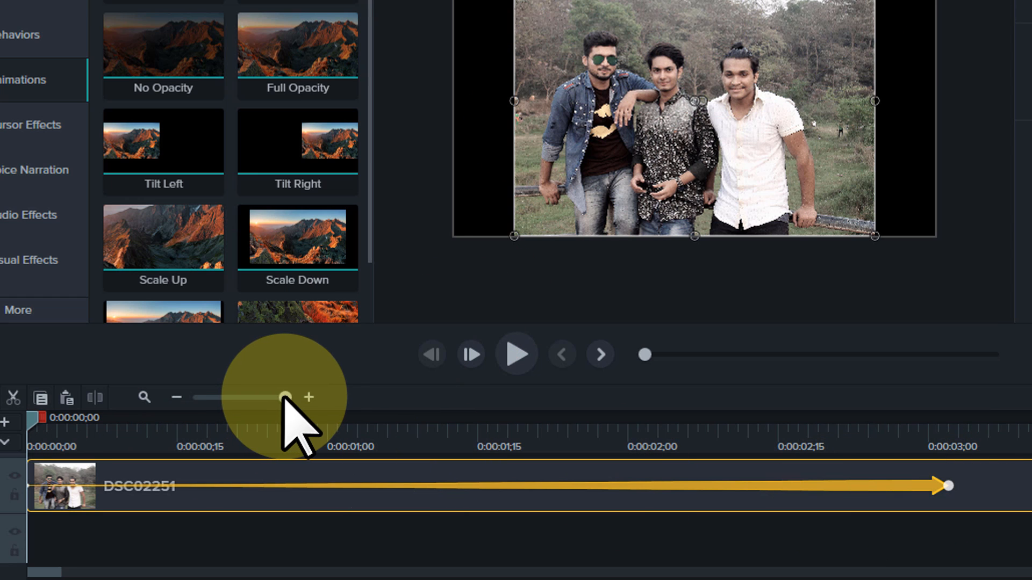
left_click_drag(285, 397, 260, 398)
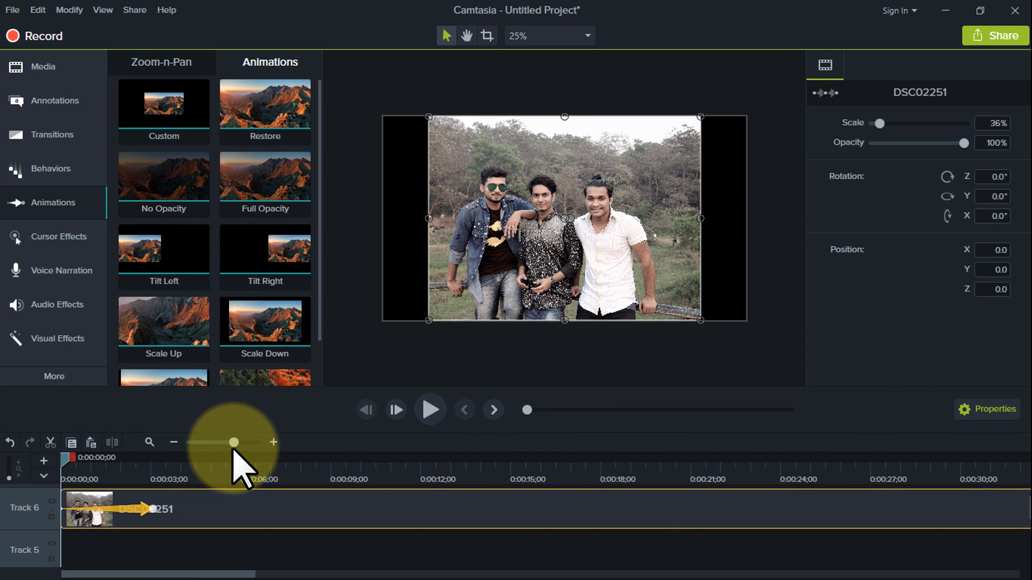
left_click_drag(233, 449, 232, 449)
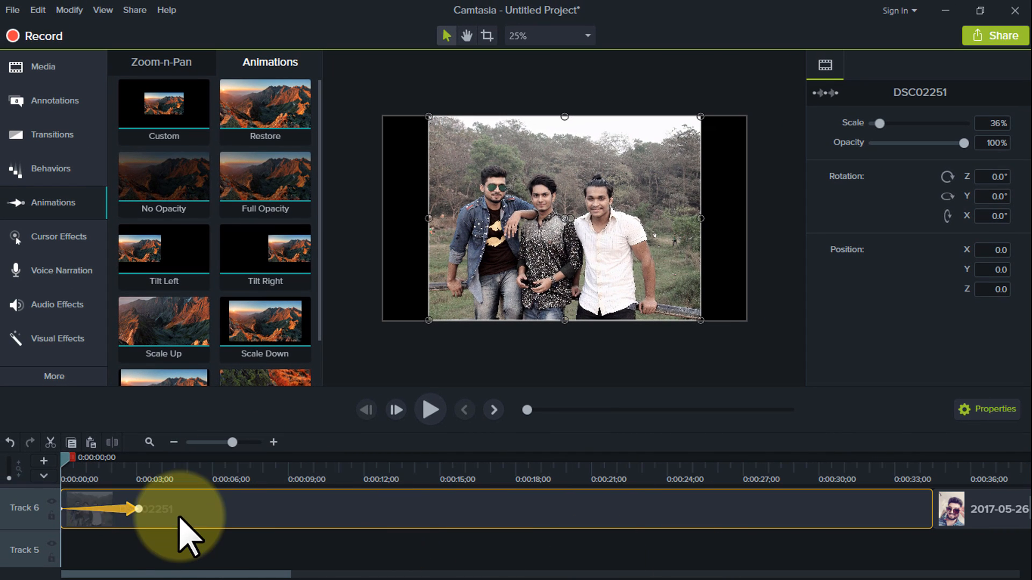
left_click_drag(138, 509, 206, 509)
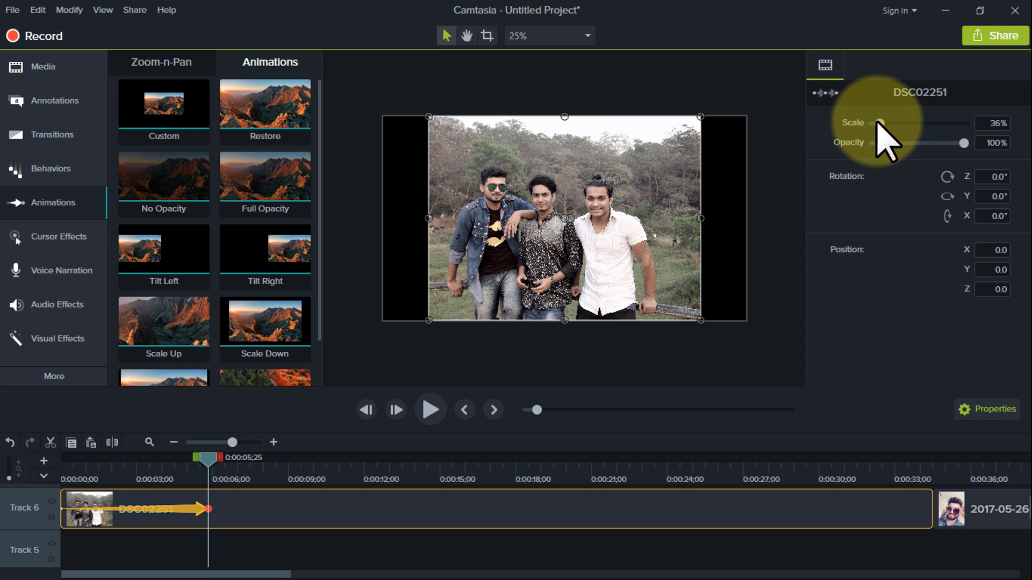
At the animation's end, scale the photo to 115%, position it at X -1,340.2 and Y -284.0, and preview the movement
left_click_drag(879, 122, 882, 123)
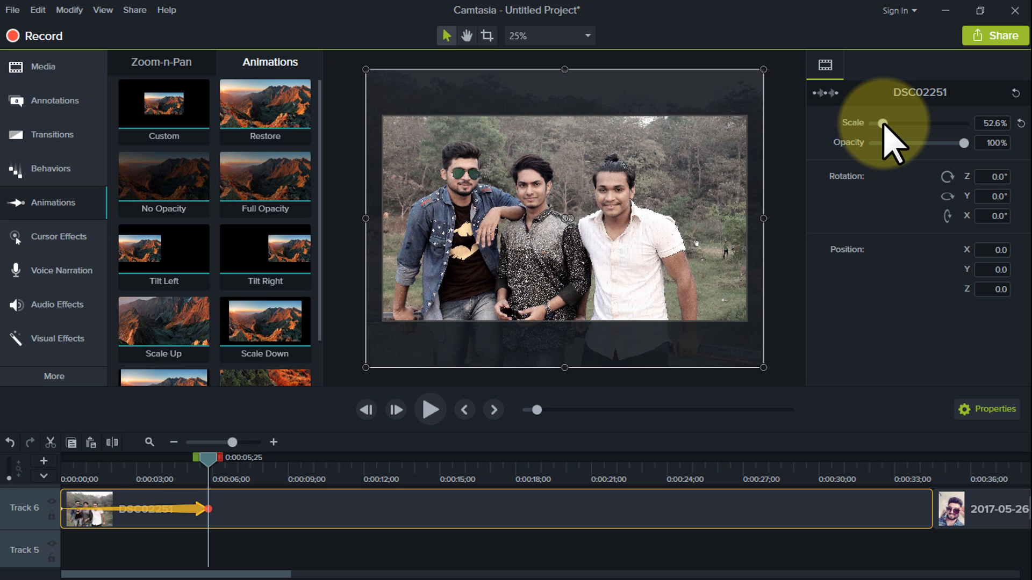
left_click_drag(884, 123, 888, 124)
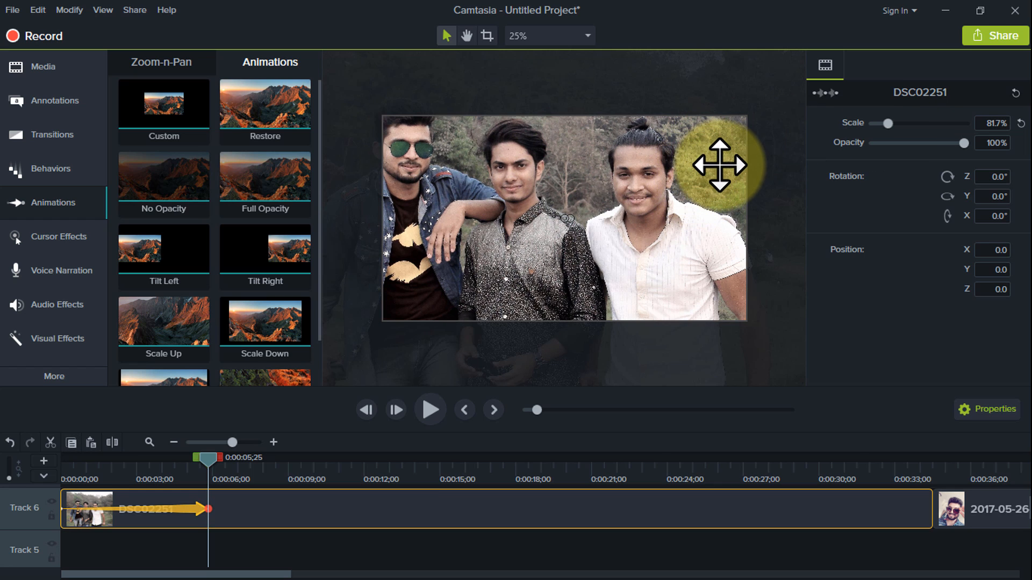
left_click_drag(719, 165, 655, 181)
left_click_drag(619, 184, 597, 187)
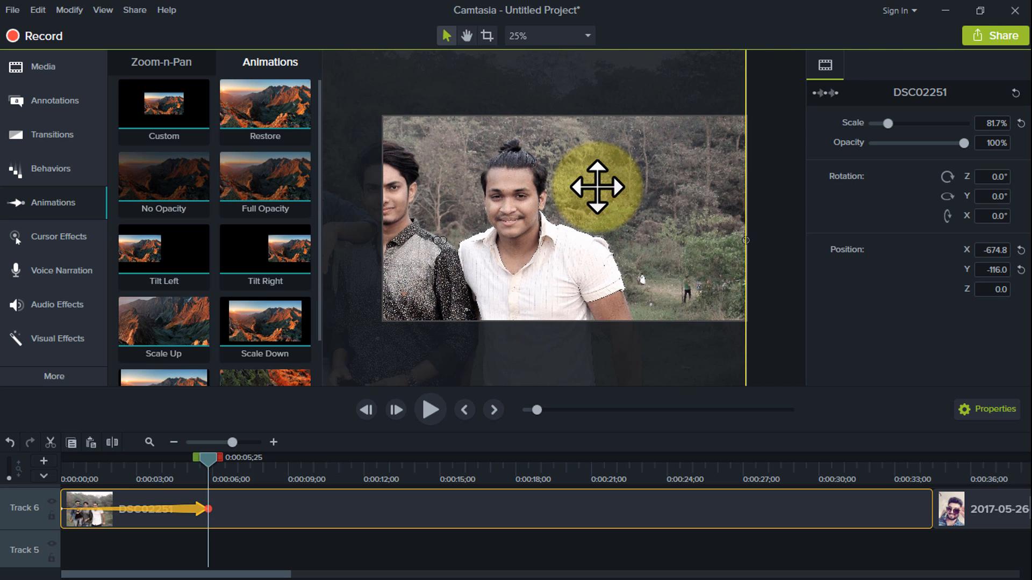
left_click_drag(888, 125, 892, 126)
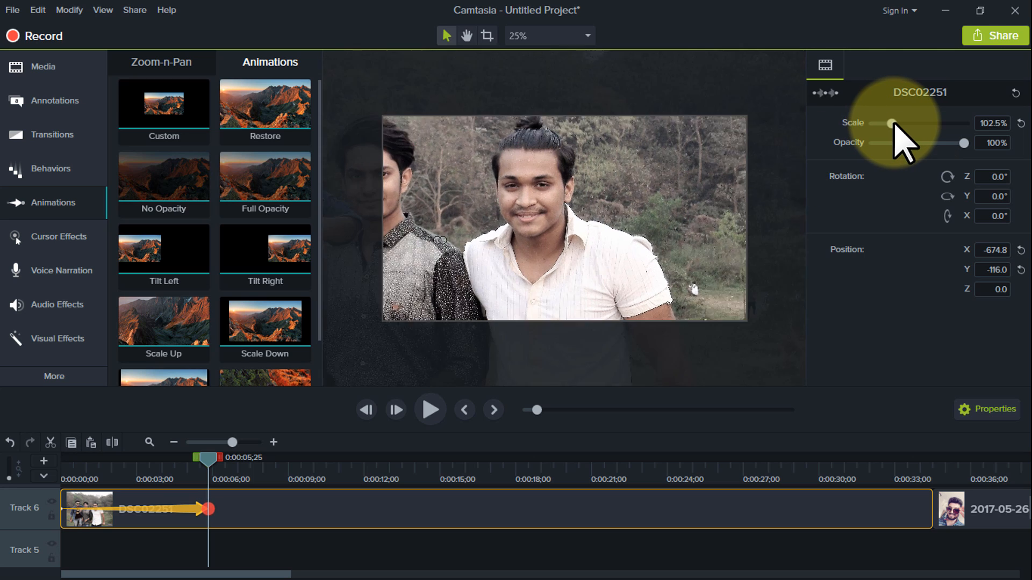
left_click_drag(651, 201, 534, 228)
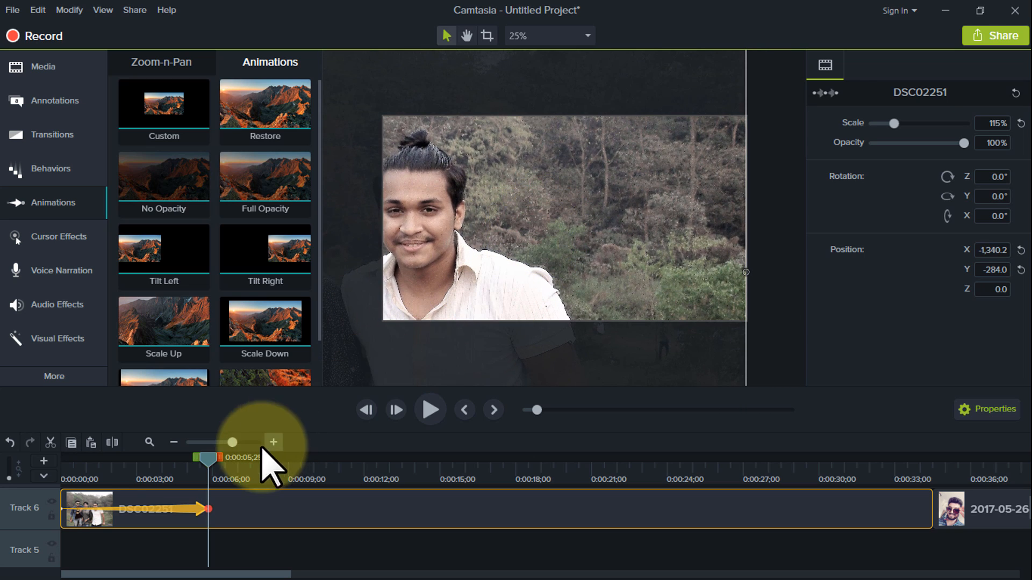
left_click_drag(182, 468, 64, 486)
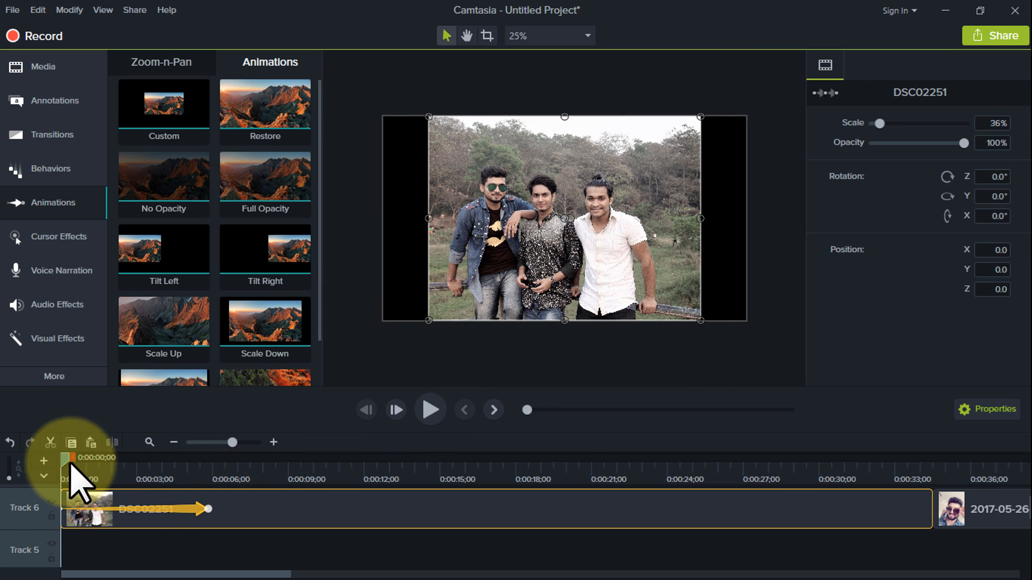
left_click_drag(95, 466, 69, 509)
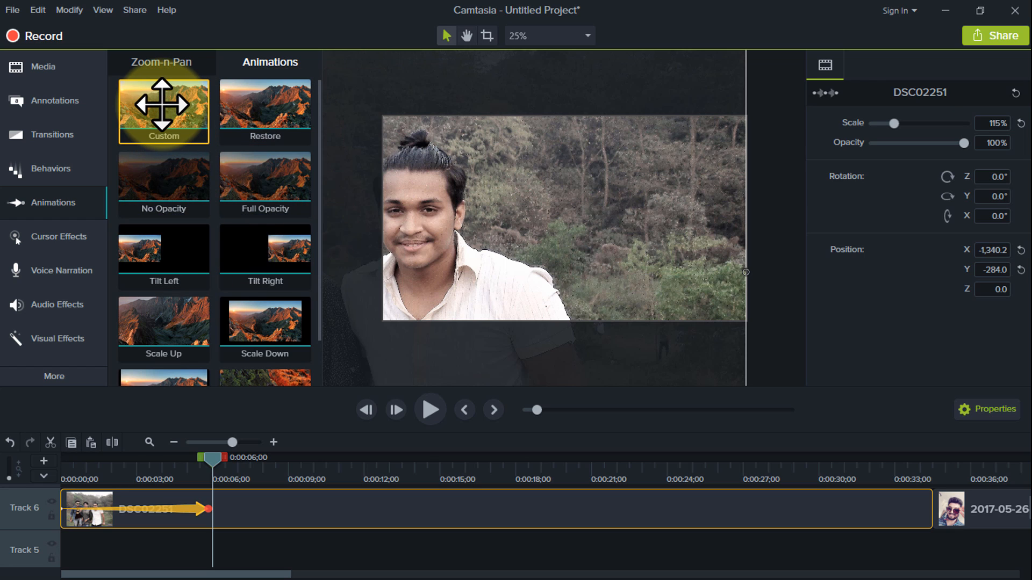
Add a second Custom animation to the DSC02251 clip after the first one and extend its end to 0:00:27;04
left_click_drag(162, 106, 222, 392)
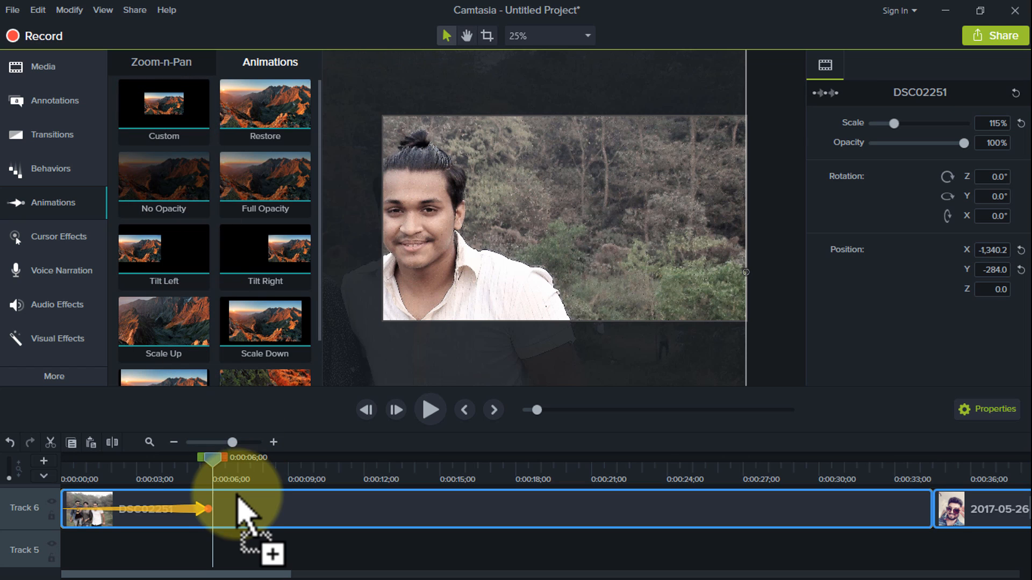
left_click_drag(232, 506, 684, 531)
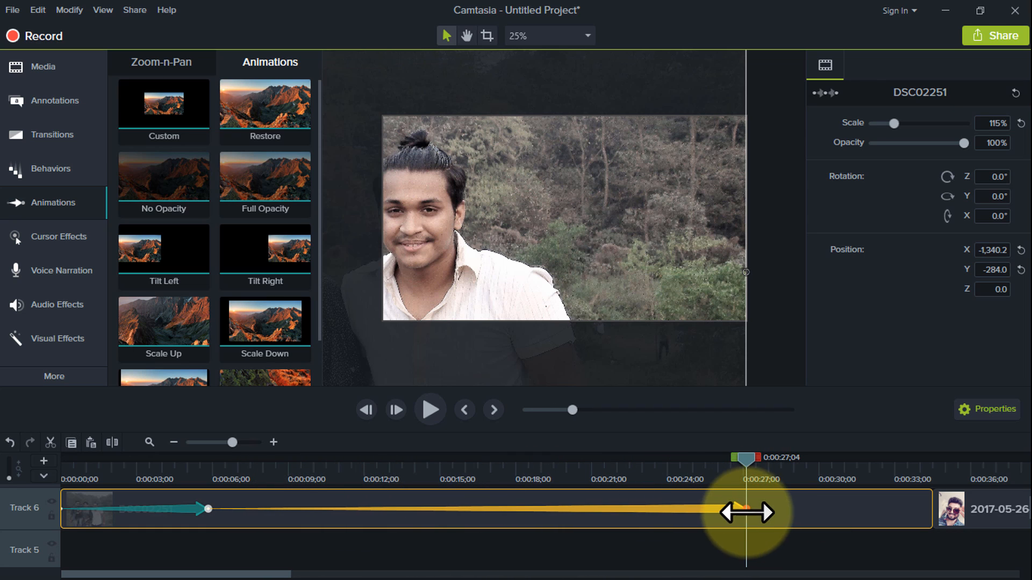
left_click_drag(746, 513, 747, 513)
At the second animation's end, reposition the DSC02251 photo at X 1,340.2 and Y -448.0, and preview the pan
left_click(203, 510)
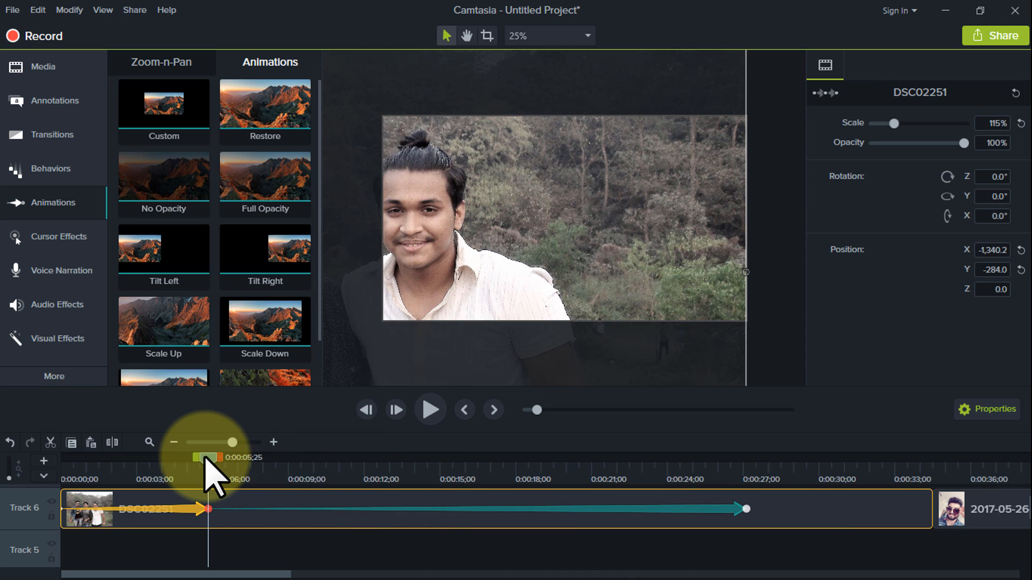
left_click_drag(207, 460, 404, 473)
left_click(669, 516)
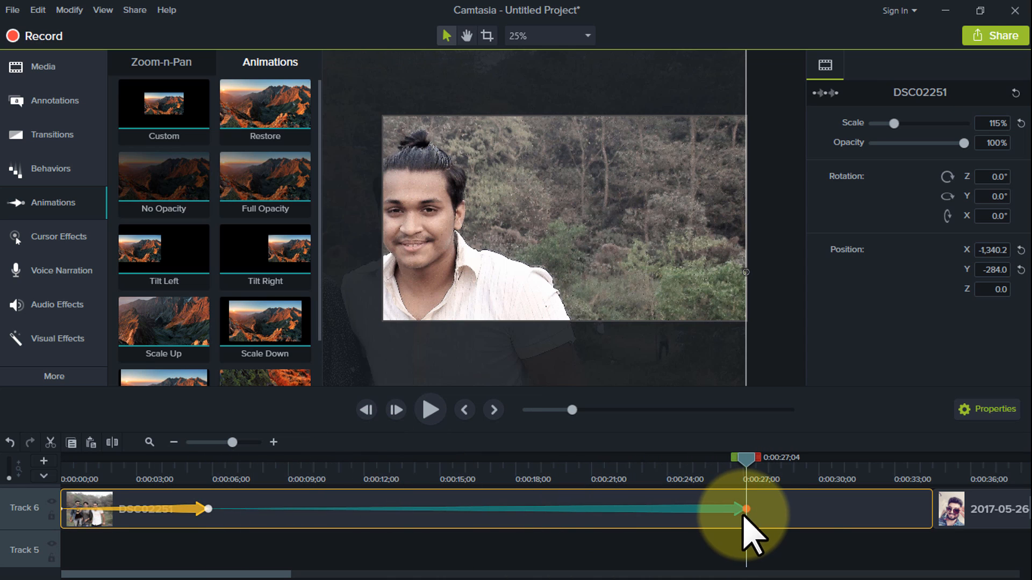
left_click(747, 510)
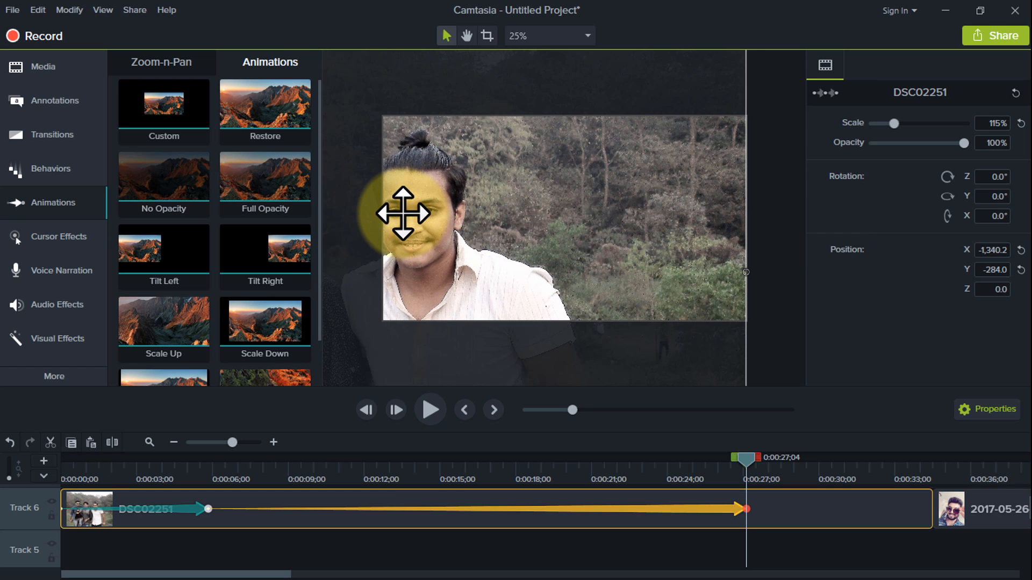
left_click_drag(410, 215, 913, 244)
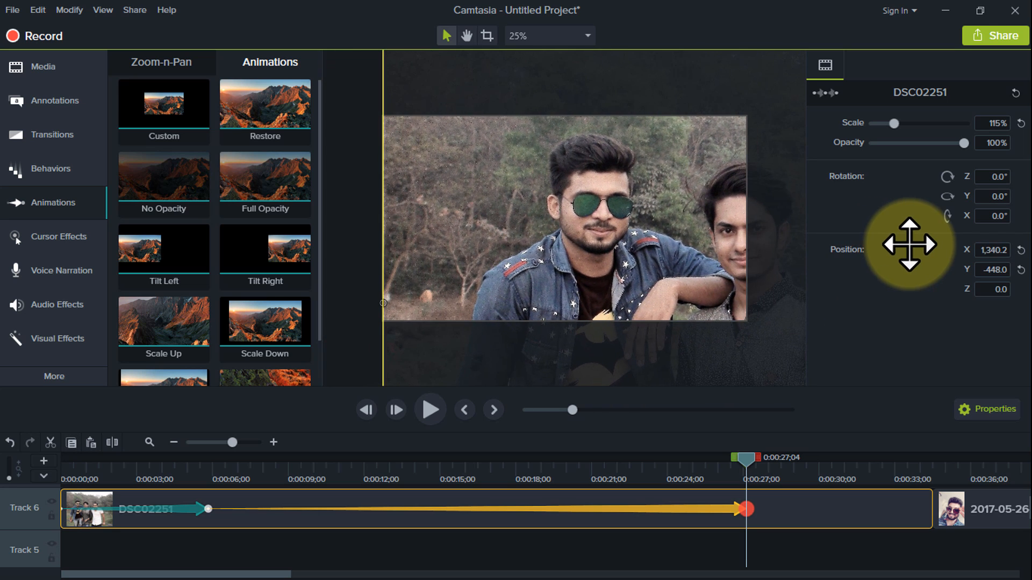
left_click(208, 509)
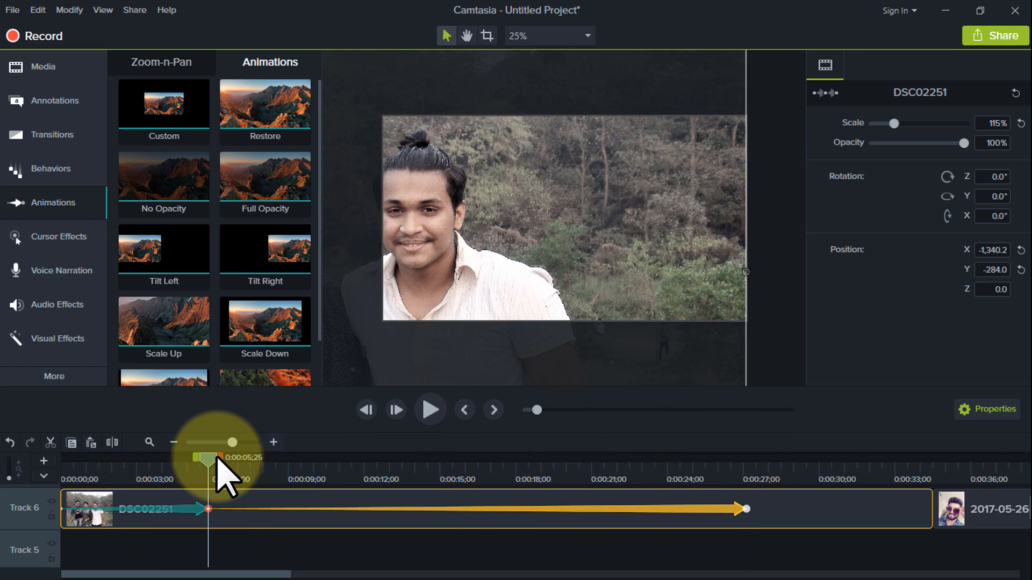
left_click_drag(239, 463, 52, 499)
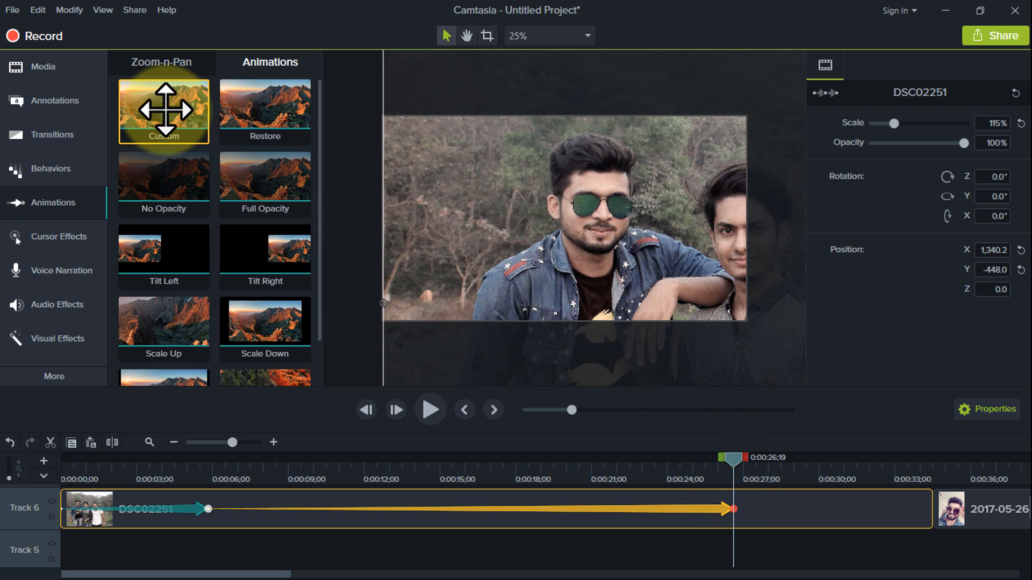
Add a third Custom animation ending at 0:00:34;12 in DSC02251, move the photo up to show its lower part, and preview it
left_click_drag(165, 110, 929, 500)
left_click_drag(610, 264, 569, 34)
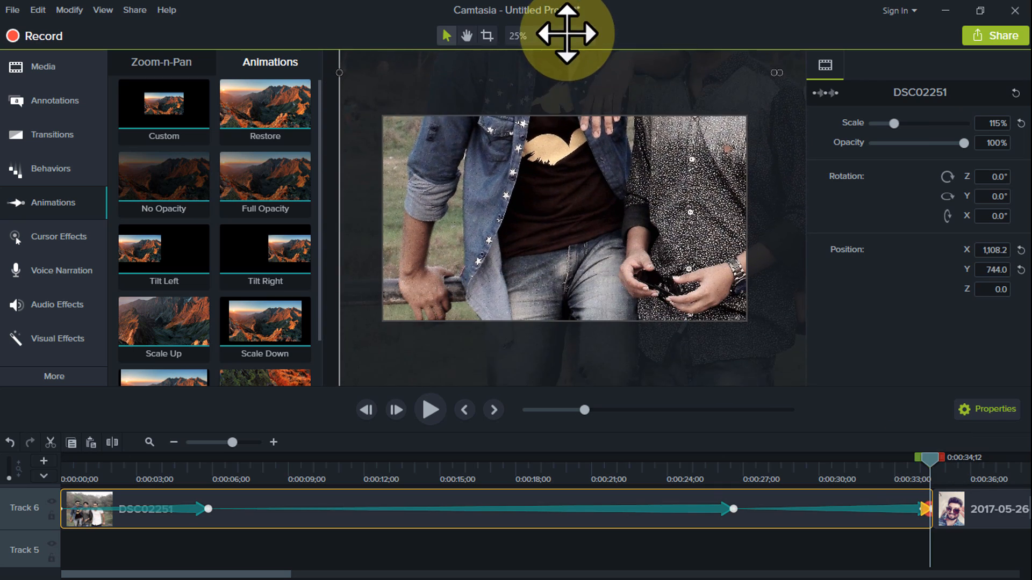
left_click_drag(928, 457, 742, 485)
key("space")
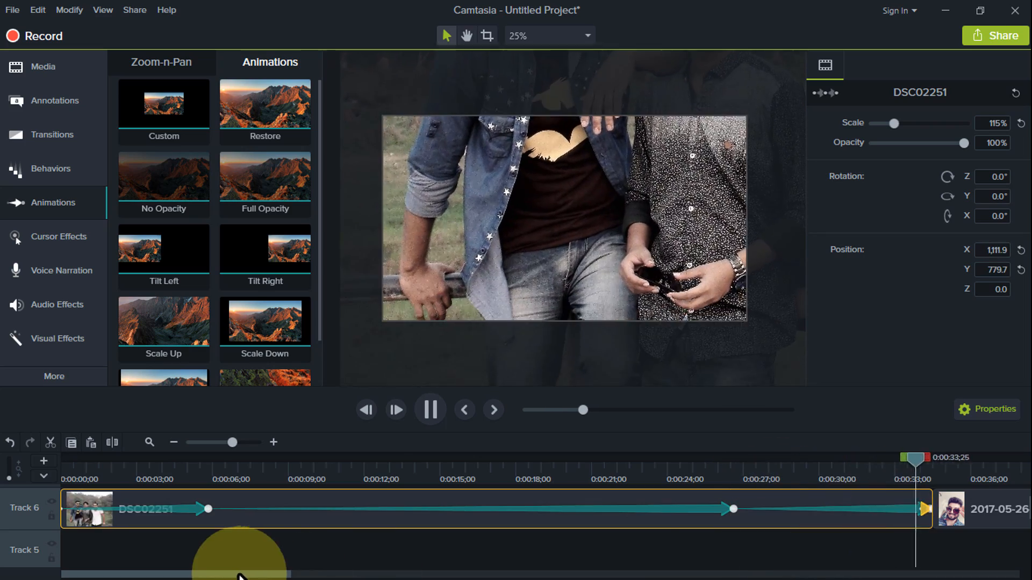
left_click_drag(242, 574, 289, 574)
left_click(760, 513)
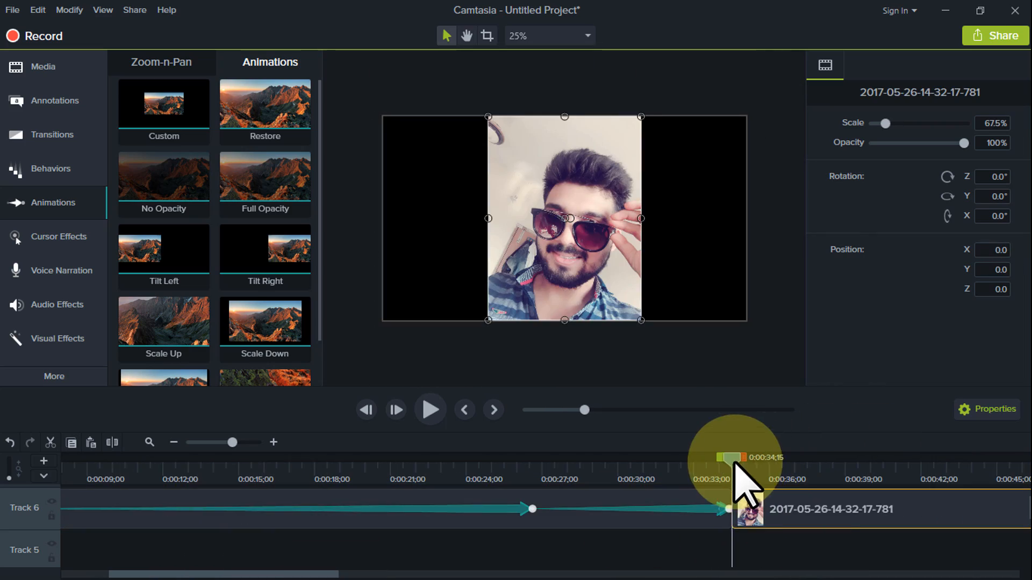
left_click(729, 462)
mouse_move(885, 123)
left_mouse_down()
mouse_move(922, 123)
mouse_move(902, 123)
left_mouse_up()
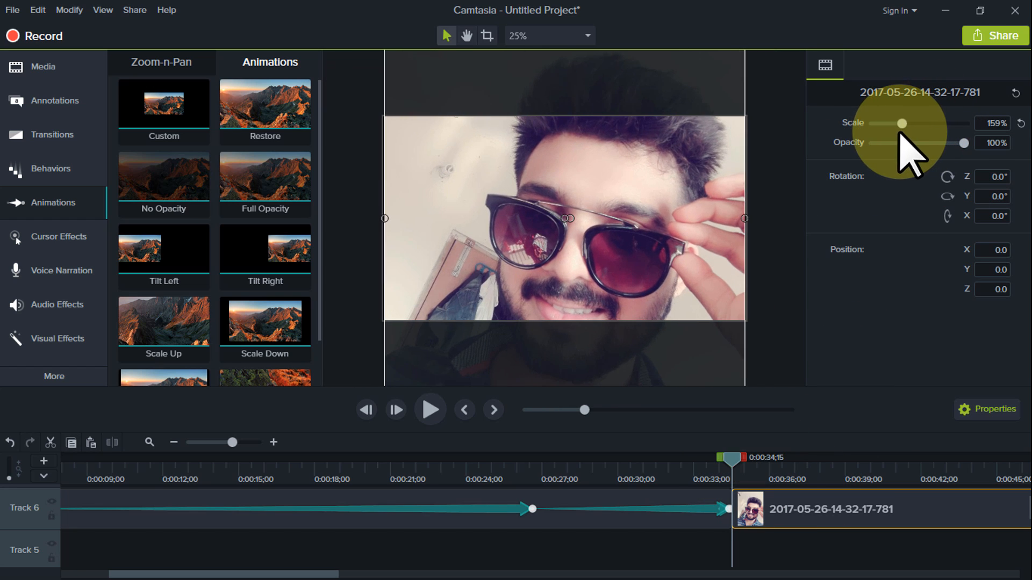
left_click_drag(613, 116, 616, 254)
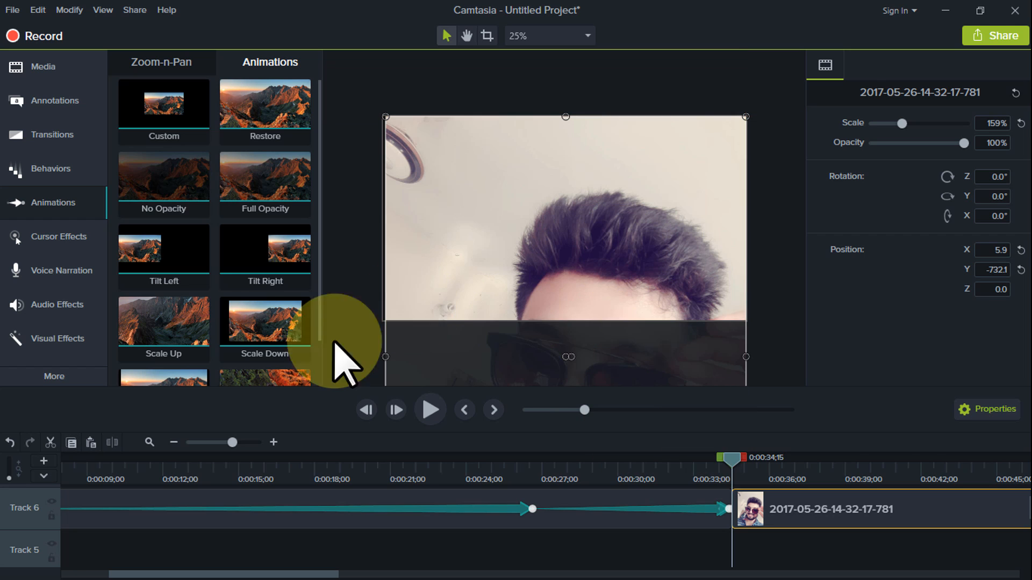
left_click_drag(164, 108, 999, 483)
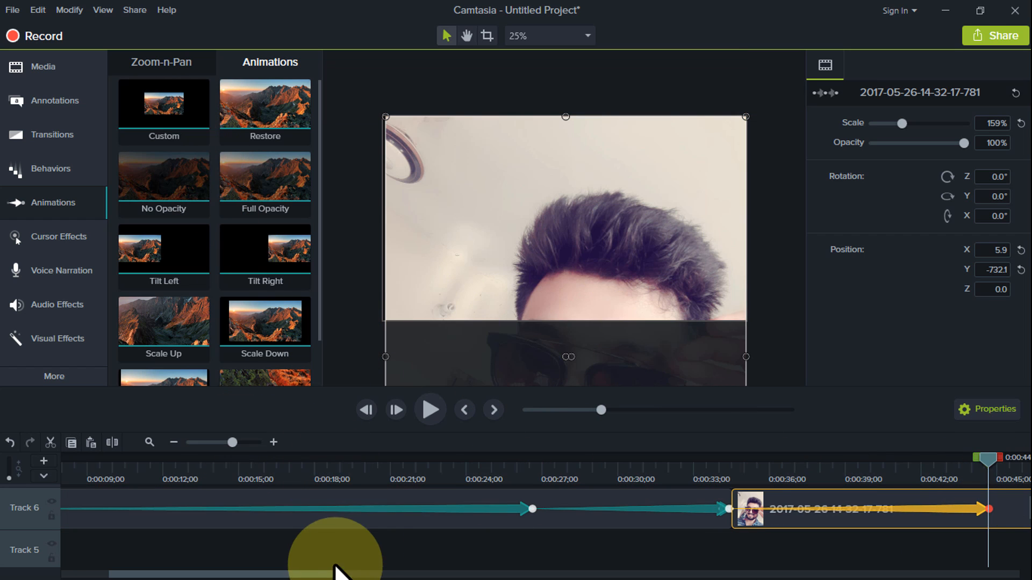
left_click_drag(334, 574, 462, 574)
left_click_drag(472, 446, 672, 508)
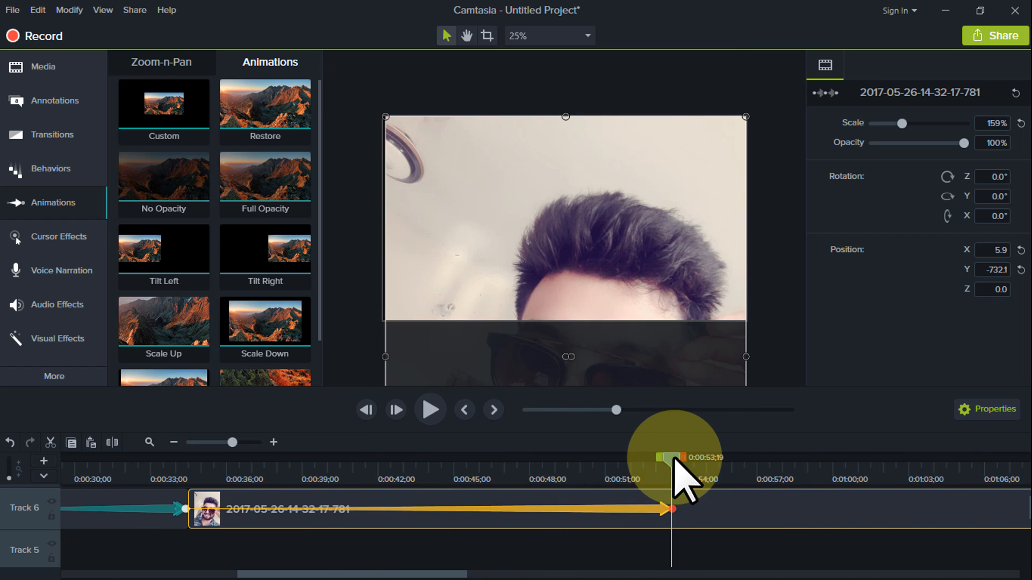
At that animation's end, position the photo at X -5.9 and Y 732.1, and preview the vertical pan from the clip's start
left_click(189, 508)
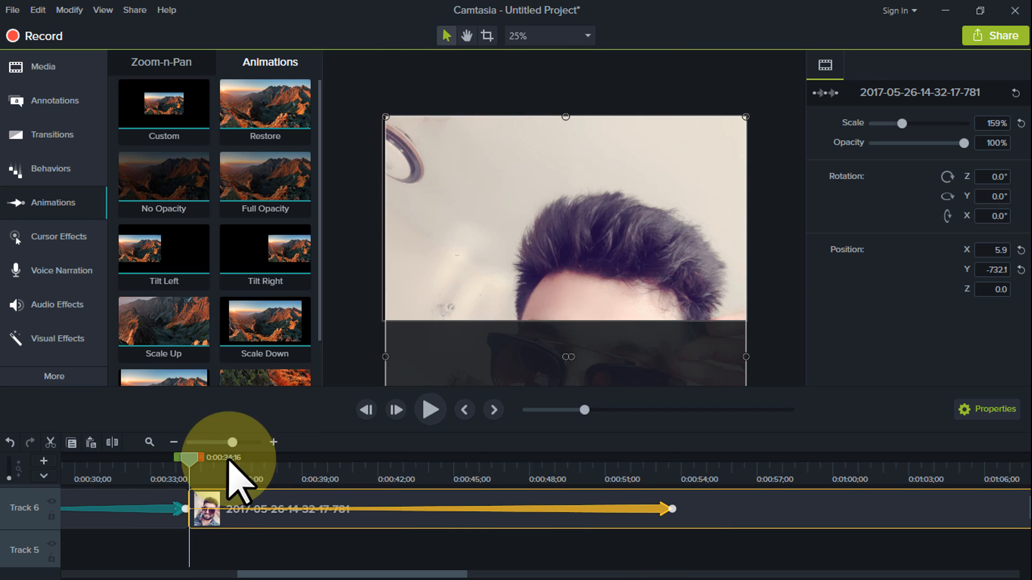
left_click(650, 502)
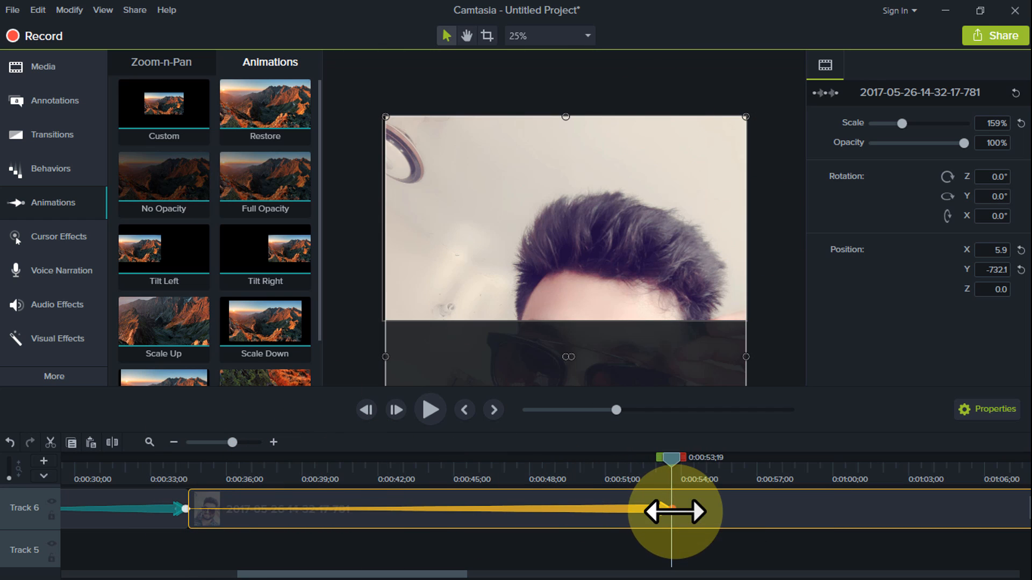
left_click_drag(675, 511, 672, 509)
left_click_drag(619, 292, 610, 184)
left_click(624, 465)
left_click(194, 469)
key("space")
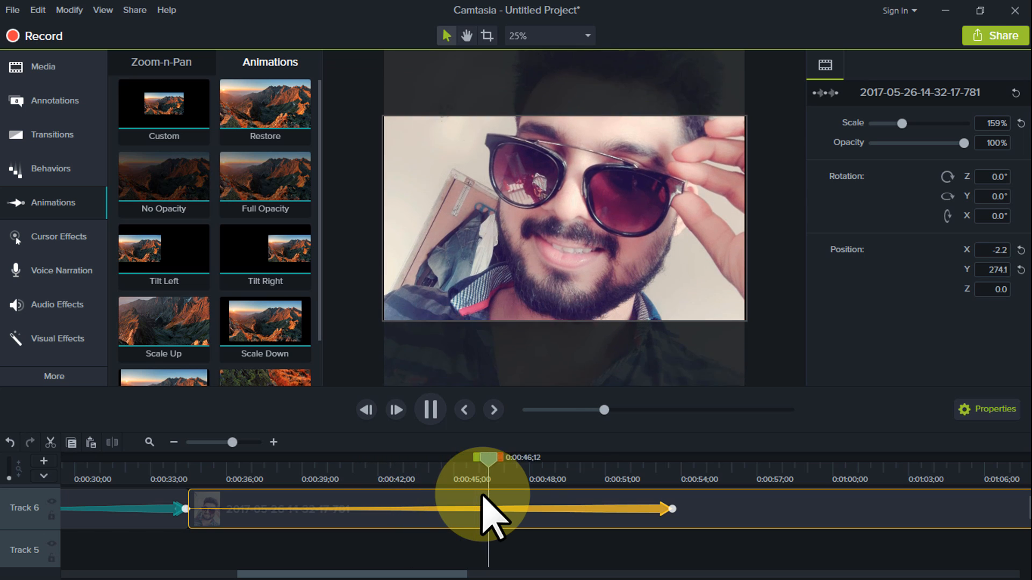
left_click_drag(512, 463, 666, 497)
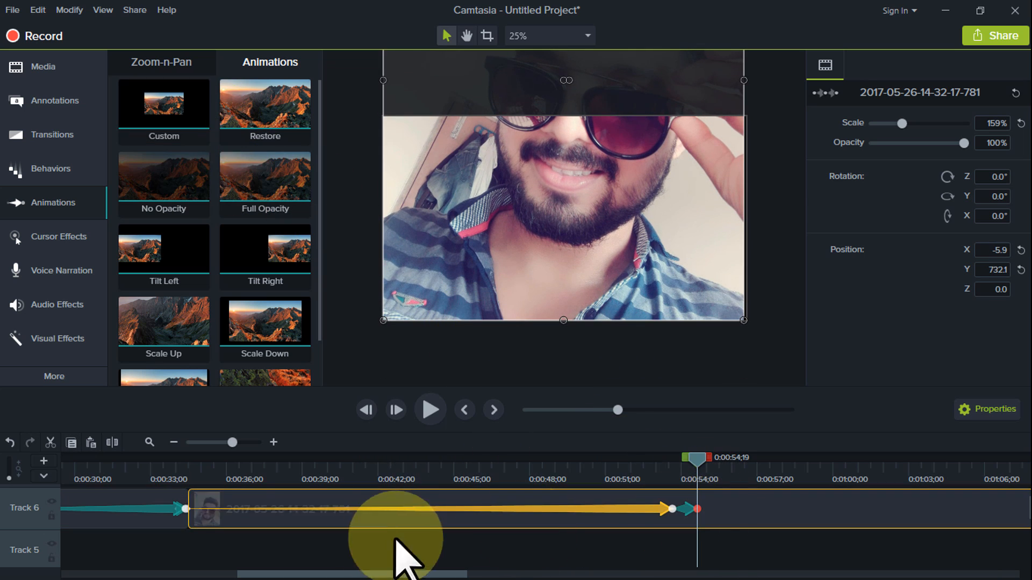
left_click_drag(233, 443, 227, 443)
left_click_drag(699, 511, 921, 511)
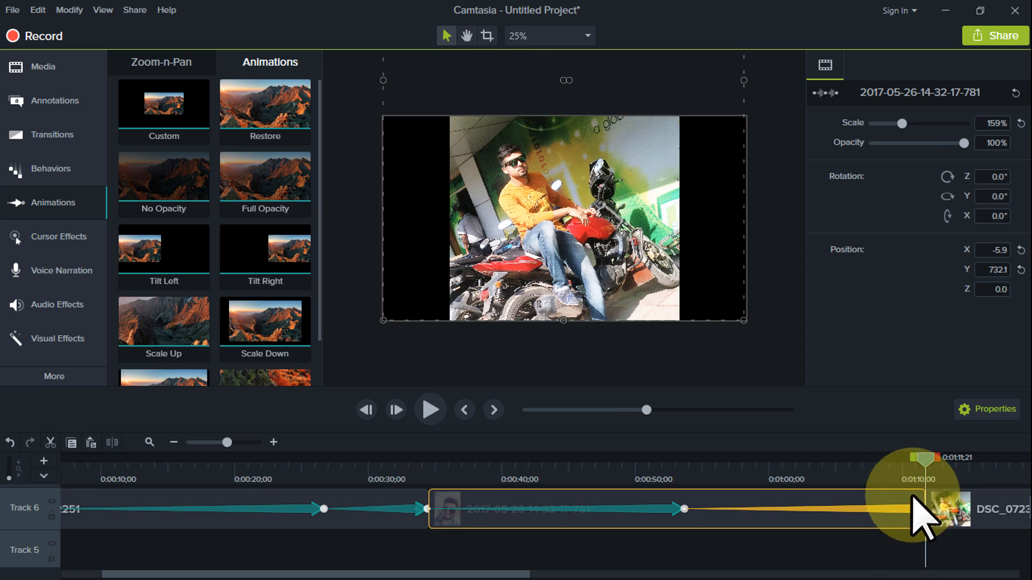
left_click_drag(902, 123, 937, 123)
left_click_drag(893, 473, 677, 475)
key("space")
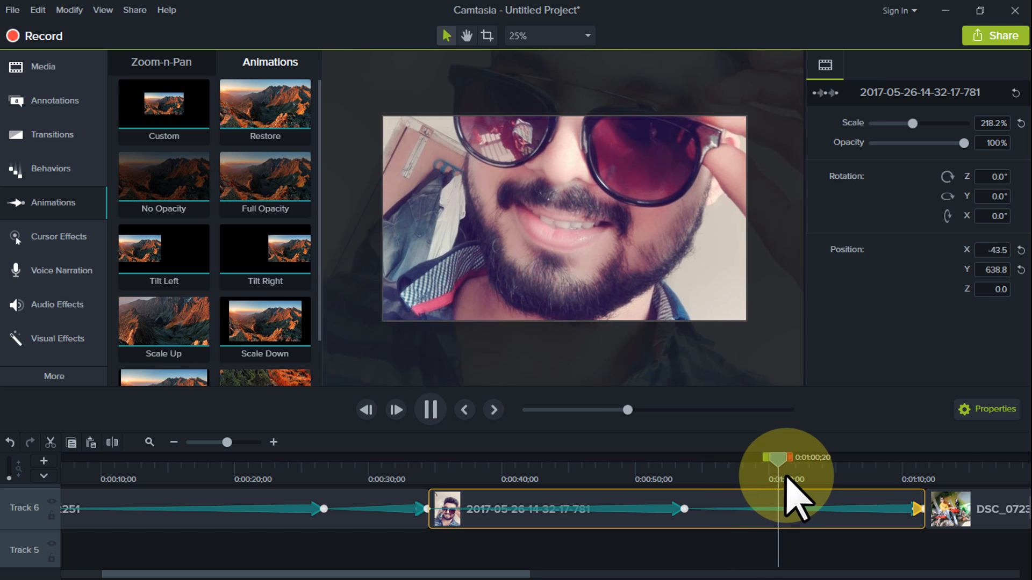
key("space")
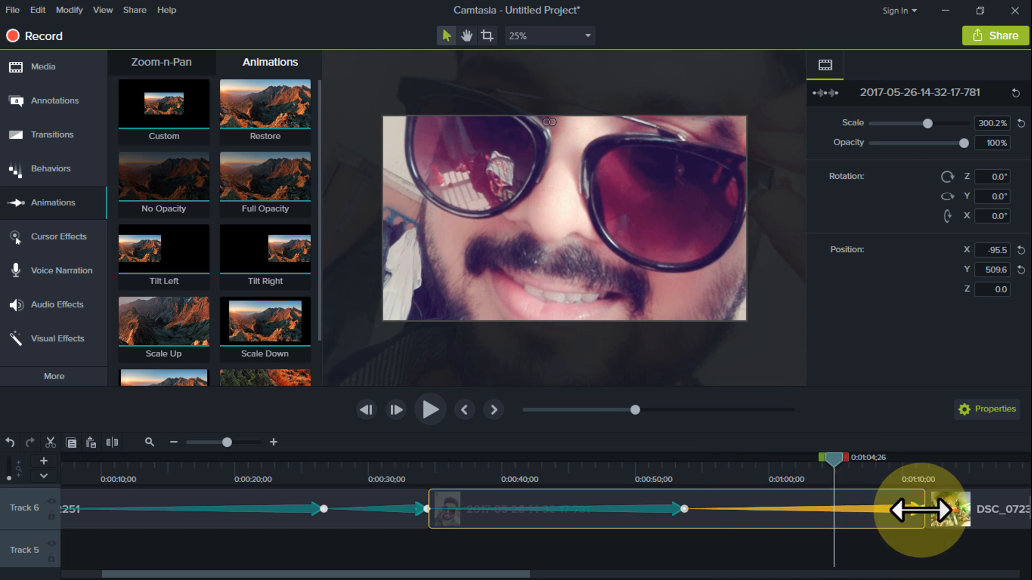
right_click(658, 508)
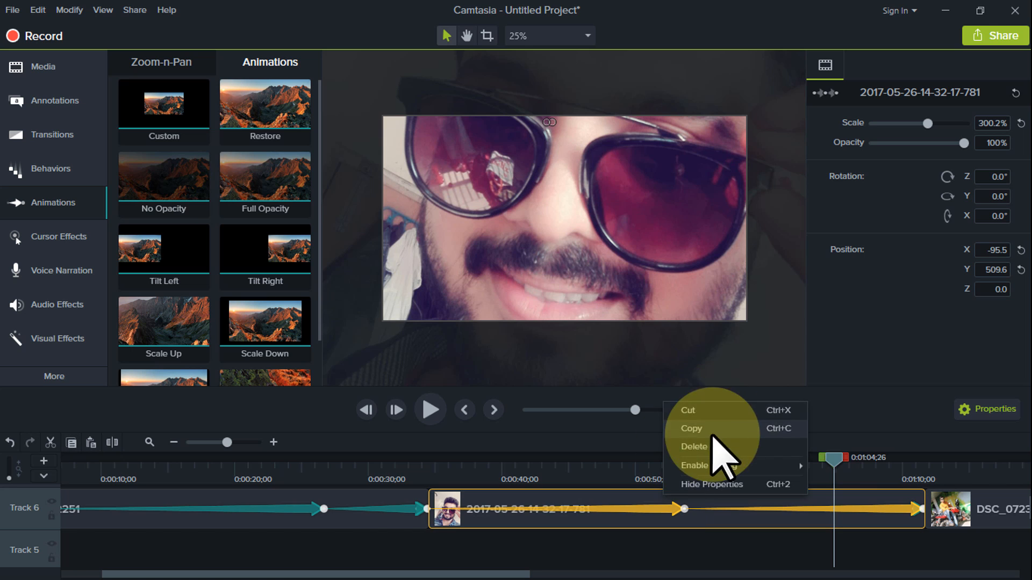
left_click_drag(837, 459, 949, 459)
left_click_drag(467, 574, 687, 574)
right_click(500, 513)
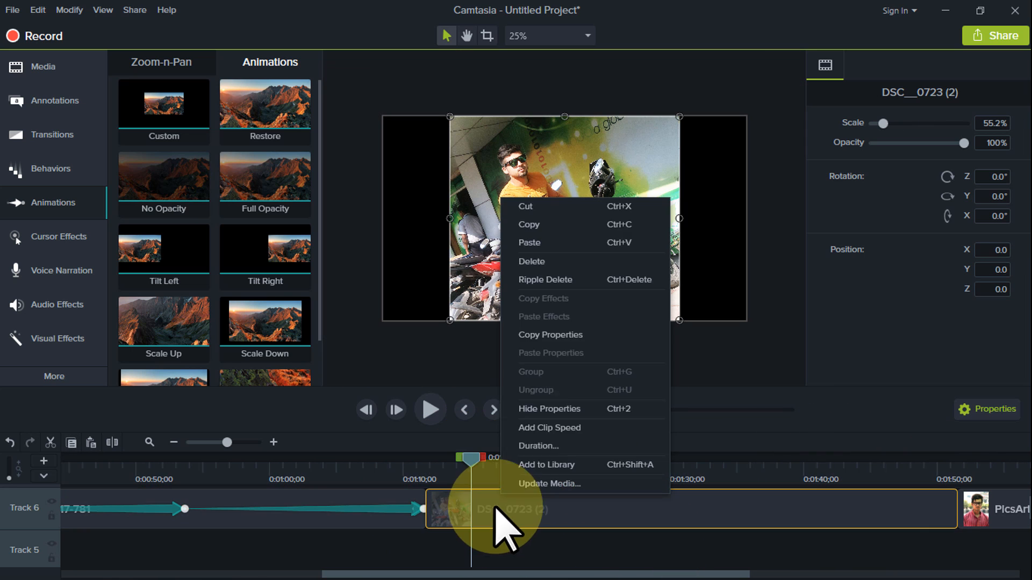
left_click(538, 316)
key("space")
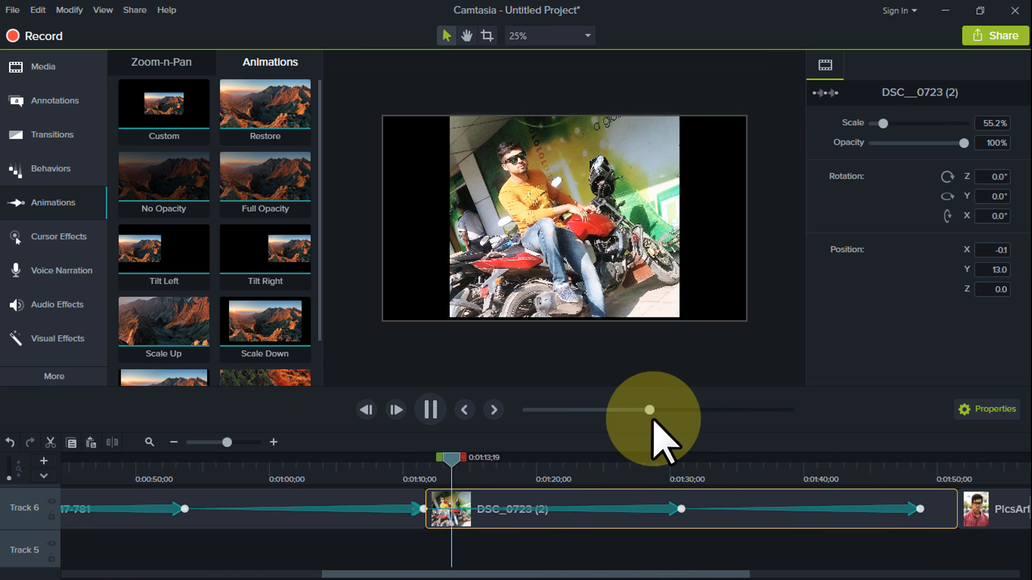
key("space")
left_click(428, 476)
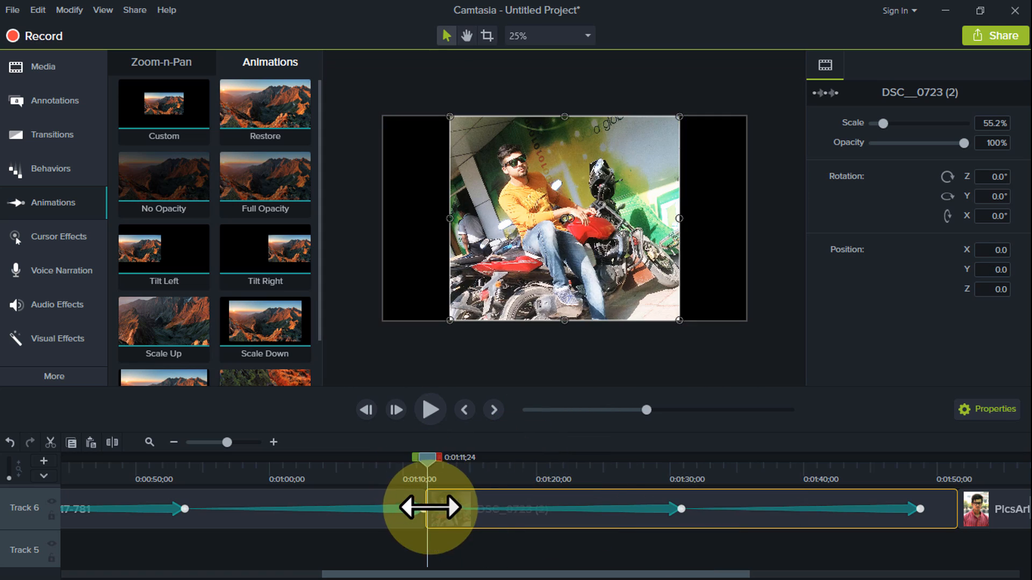
left_click(432, 410)
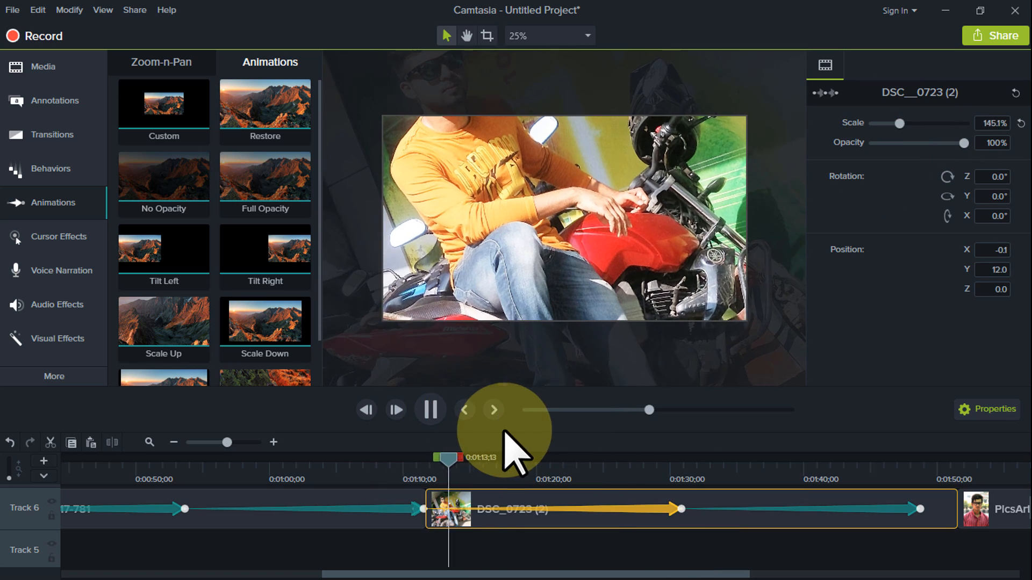
At the start of the DSC__0723 (2) clip, scale the photo to 146.6%, move it down on the canvas, and preview it
double_click(430, 508)
left_click(438, 510)
left_click_drag(425, 466, 429, 468)
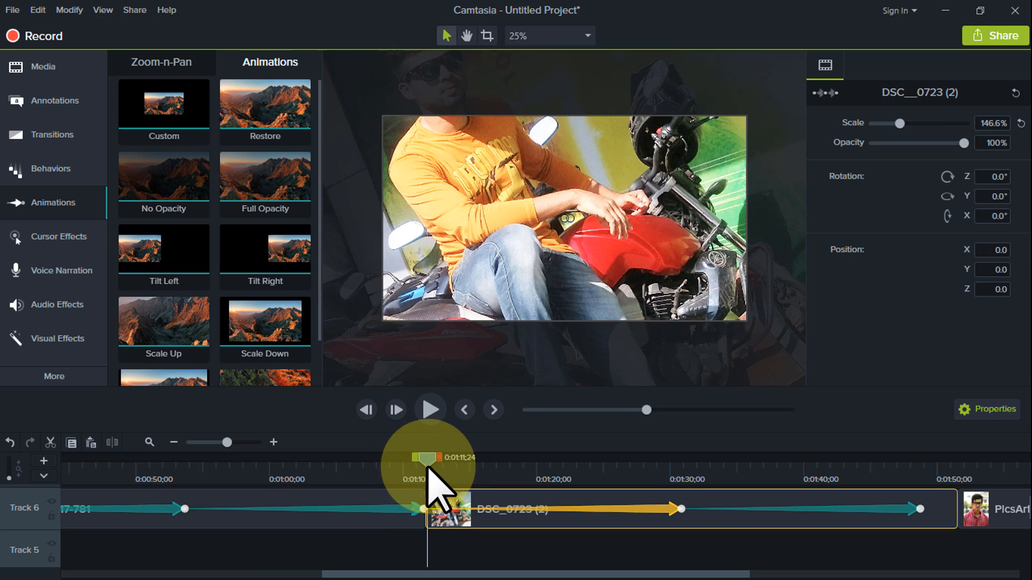
left_click_drag(580, 190, 594, 302)
left_click(433, 410)
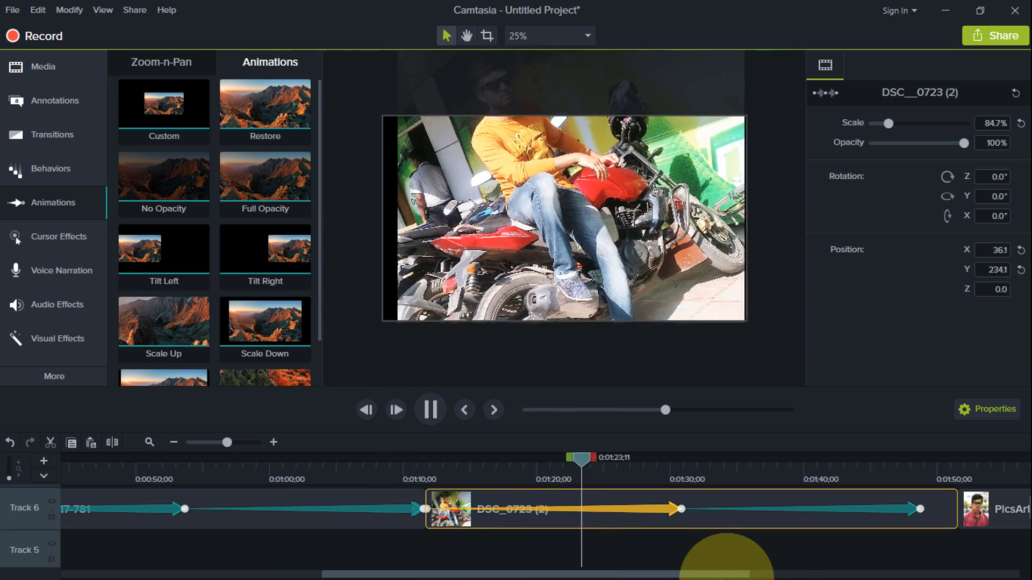
At the end of the first DSC__0723 (2) animation, set the photo to 87.6% scale at X 5.8 and Y 318.0
left_click(629, 461)
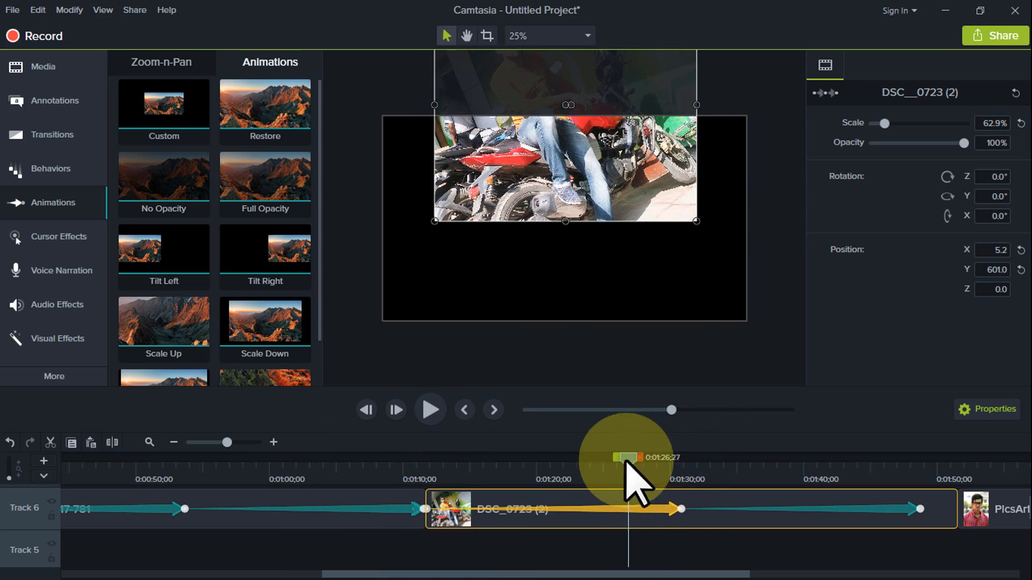
left_click_drag(626, 461, 681, 460)
left_click_drag(500, 461, 767, 504)
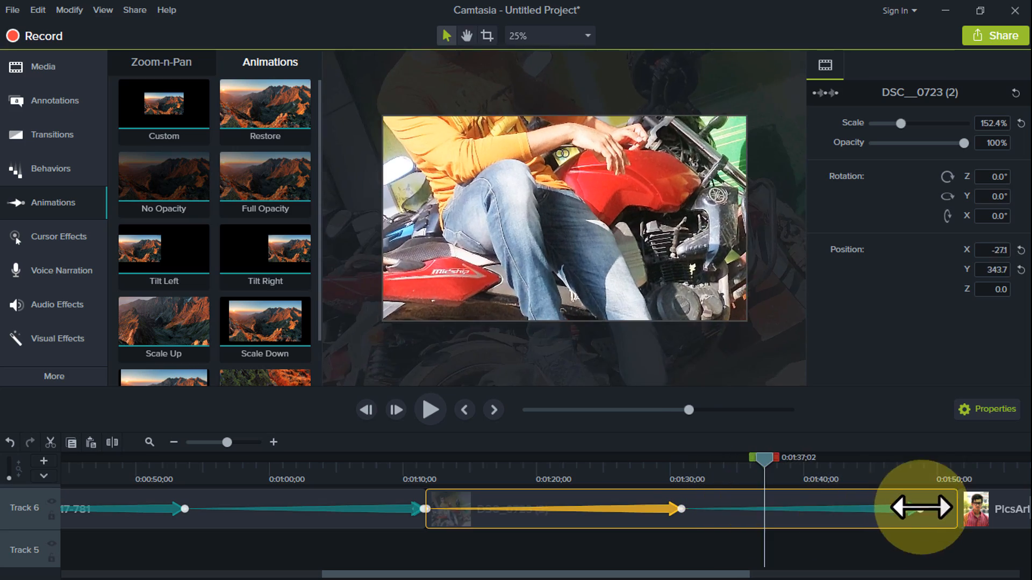
At the second DSC__0723 (2) animation's end, frame the man's face at about X 1,447 and Y -1,732, and preview it
double_click(920, 508)
left_click_drag(389, 144, 638, 402)
left_click_drag(921, 461, 982, 467)
key("space")
Select the PicsArt_04-16-11.08.11 photo, scale it to 148.9%, and position it at X 21.0 and Y -200.0
left_click(990, 513)
double_click(981, 463)
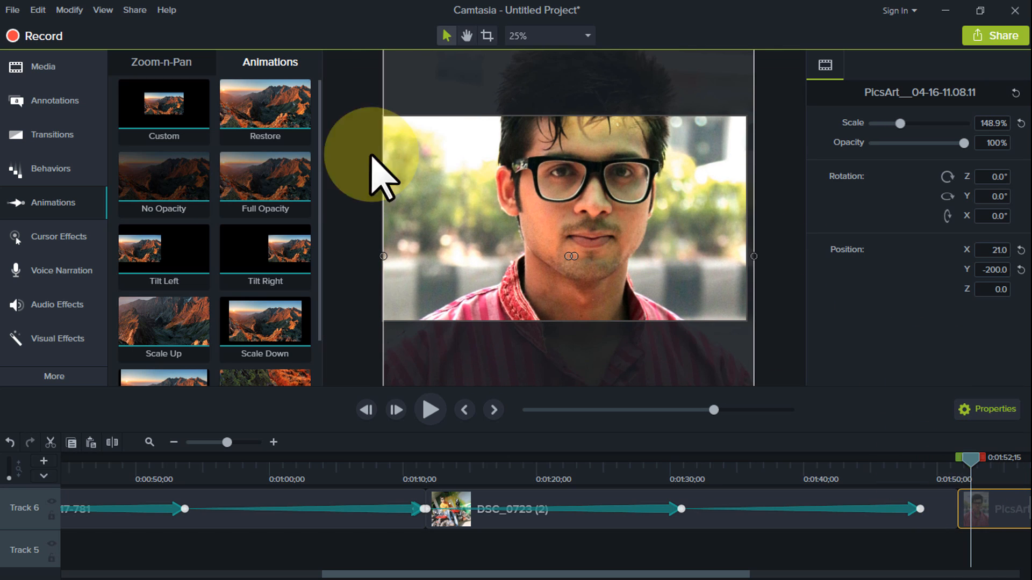
Shorten the second DSC__0723 (2) animation to end at about 0:01:39, and check its start and end
left_click(693, 483)
left_click_drag(919, 508, 790, 509)
left_click(680, 509)
left_click_drag(723, 470, 782, 459)
Add a Restore animation after the second one on DSC__0723 (2), extend its end to about 0:01:47, and preview it
left_click_drag(265, 102, 801, 509)
left_click_drag(802, 509, 891, 510)
left_click_drag(803, 460, 888, 524)
left_click(653, 470)
key("space")
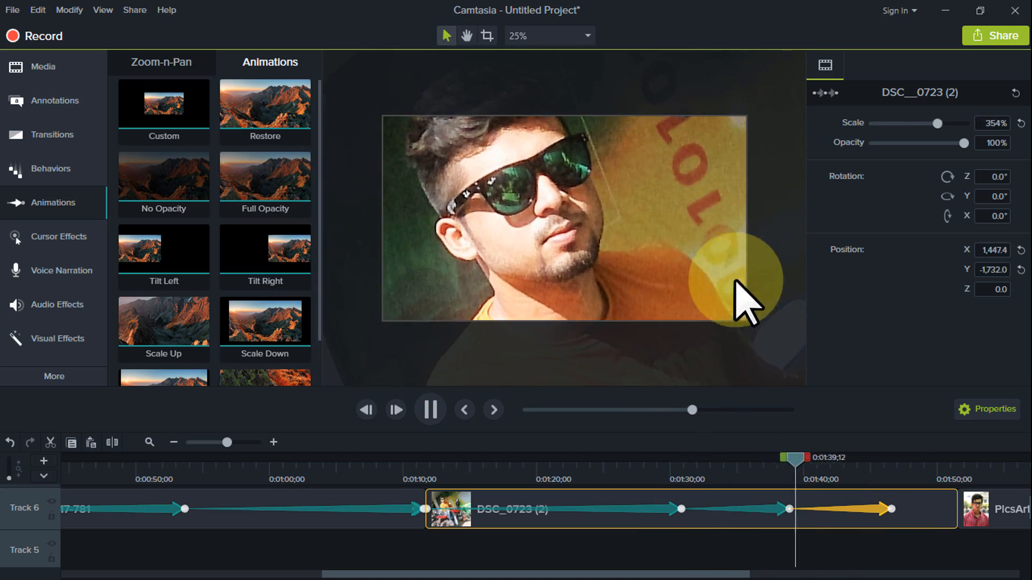
left_click_drag(227, 442, 218, 442)
key("space")
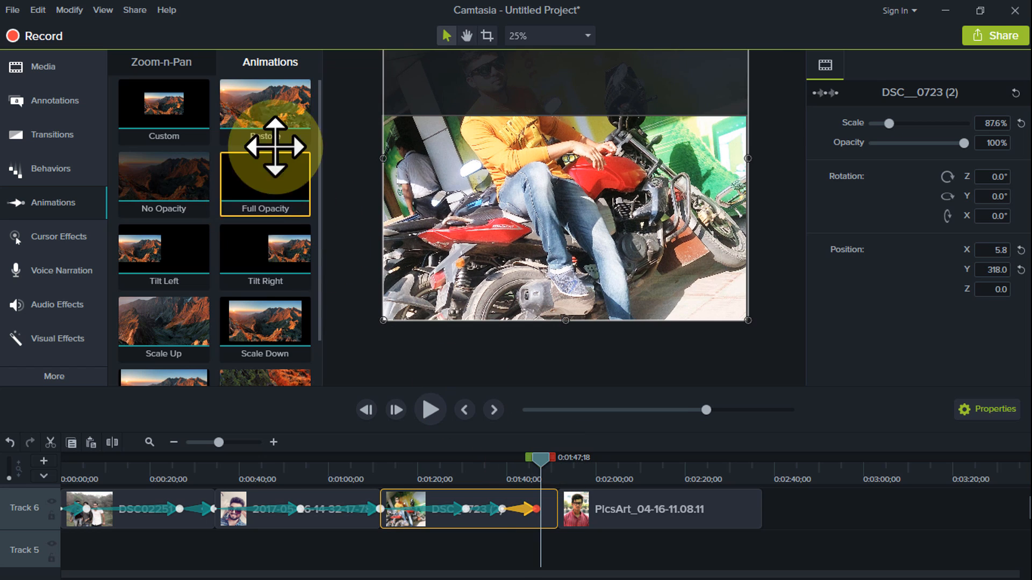
Add a No Opacity animation at the start of the PicsArt_04-16-11.08.11 clip, follow it with a Full Opacity animation, and preview both
left_click_drag(167, 184, 573, 527)
left_click(433, 412)
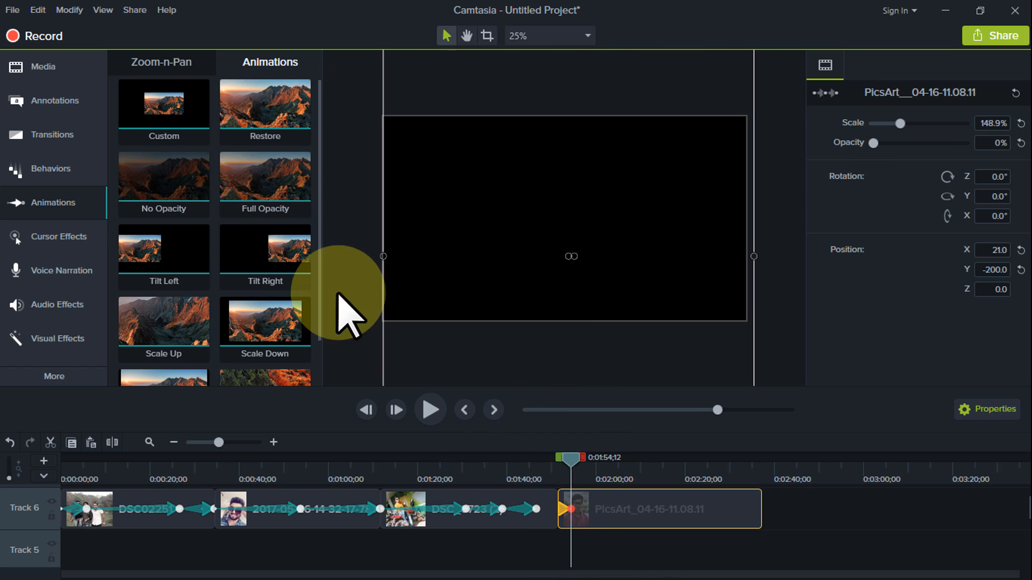
left_click_drag(270, 184, 587, 510)
left_click(430, 410)
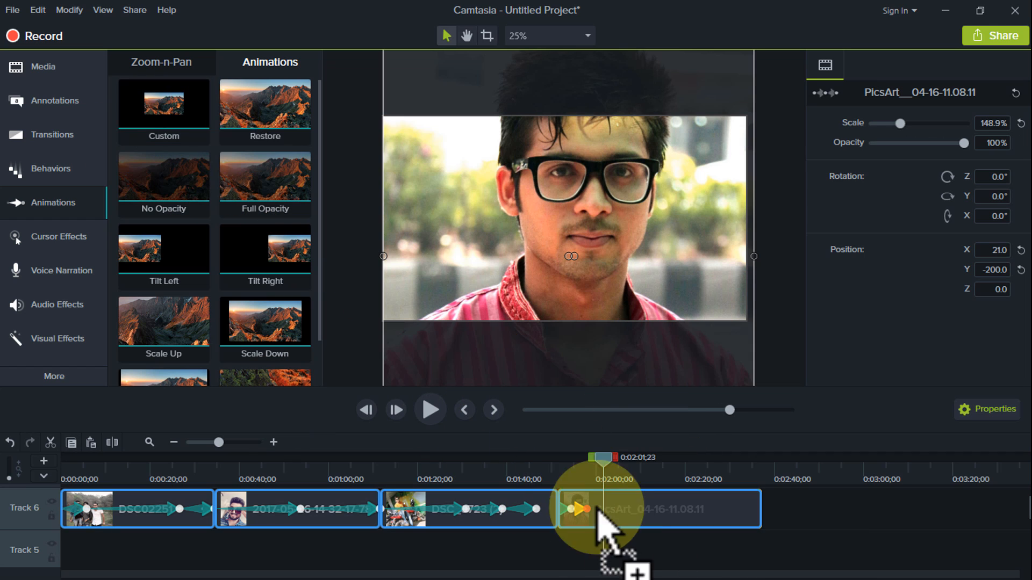
Add a third animation to the PicsArt_04-16-11.08.11 clip at about 0:02:01, lower the photo's opacity, and preview the fade
left_click(600, 468)
left_click_drag(587, 508, 614, 507)
left_click_drag(964, 143, 898, 161)
left_click(596, 465)
key("space")
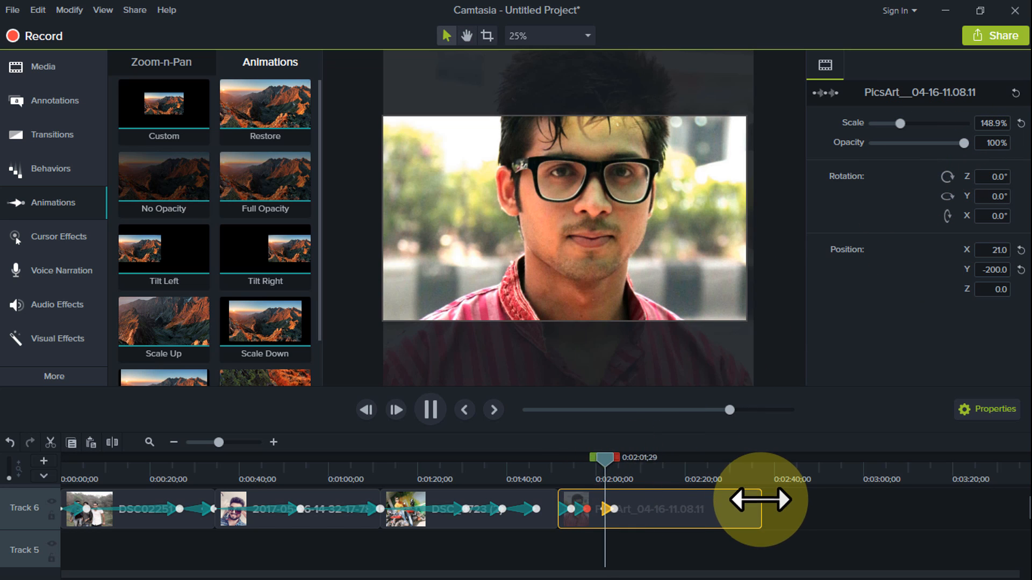
Add a Tilt Left animation to the PicsArt_04-16-11.08.11 clip at about 0:02:05, raise the photo's opacity to 90%, and preview it
key("space")
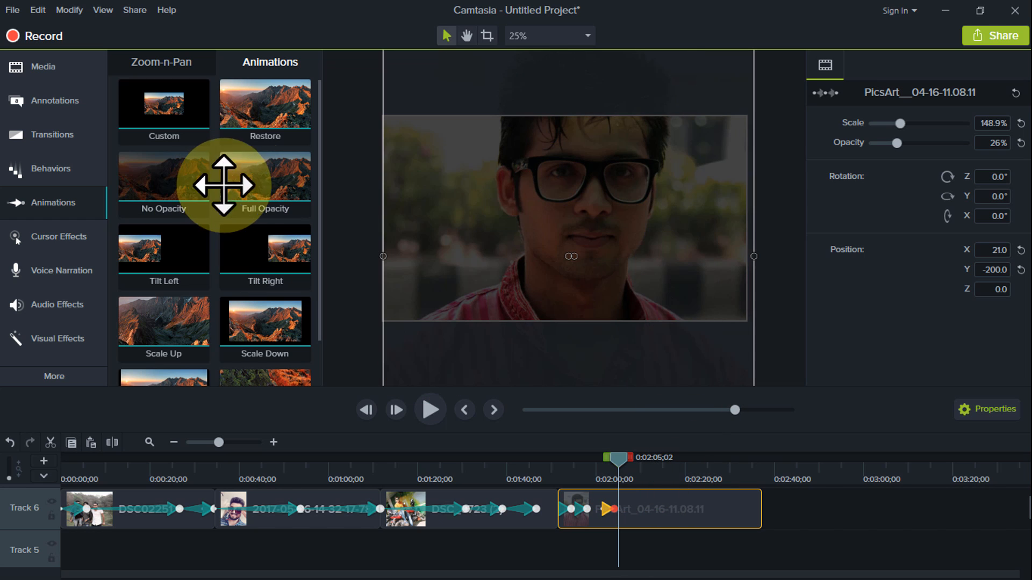
left_click_drag(180, 260, 626, 495)
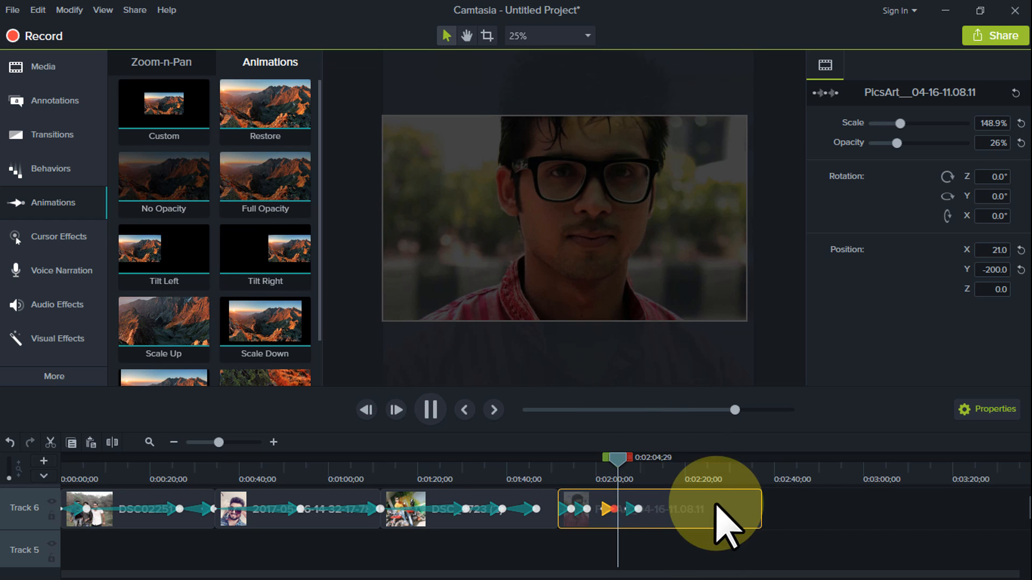
key("space")
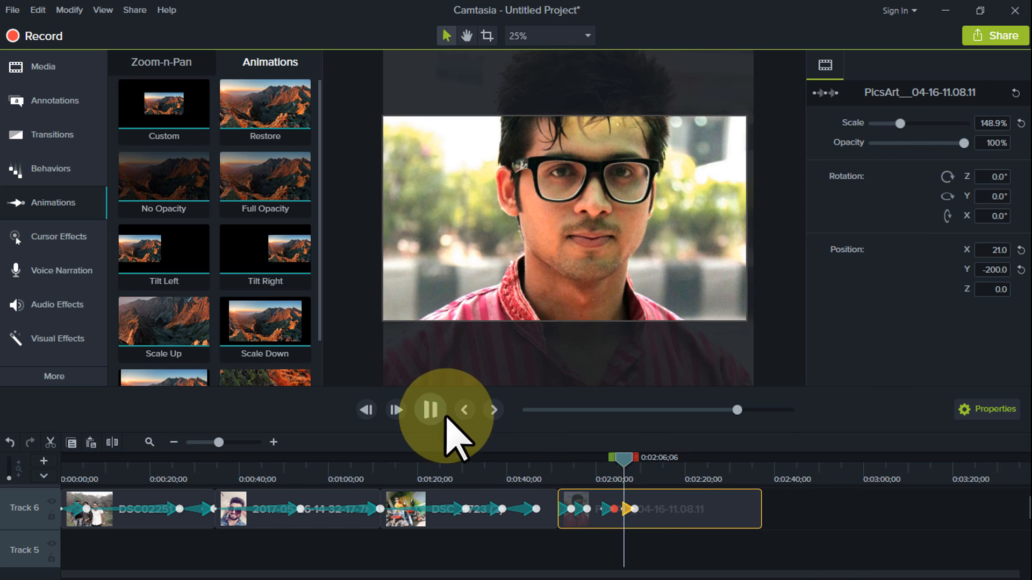
double_click(637, 509)
left_click_drag(897, 144, 958, 146)
left_click_drag(635, 458, 608, 463)
key("space")
key("space")
left_click(446, 301)
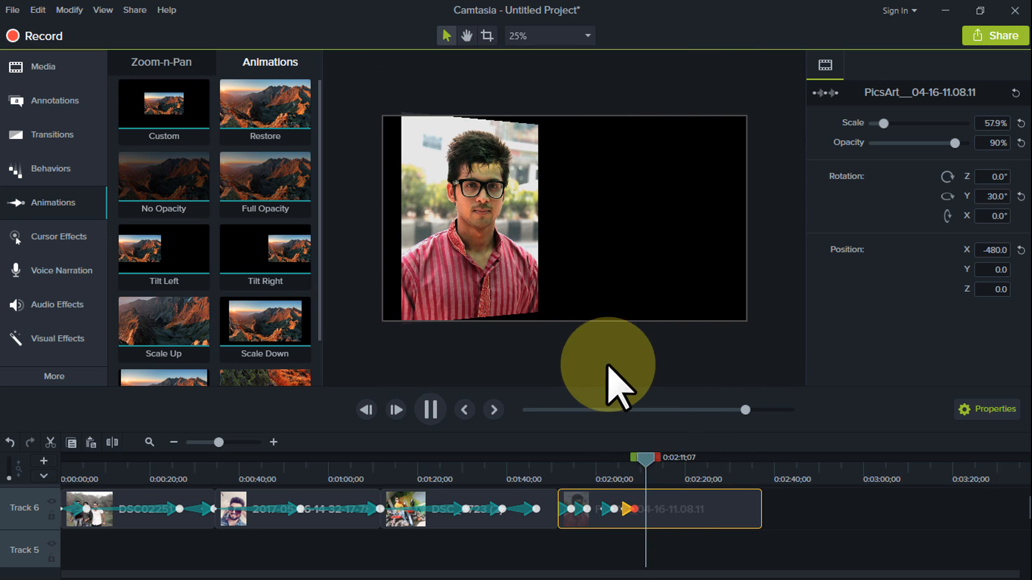
Copy the DSC__0723 (2) clip and paste the copy onto Track 7 at about 0:02:08
left_click_drag(648, 457, 638, 460)
scroll(661, 497, "up", 1)
left_click(543, 527)
right_click(524, 542)
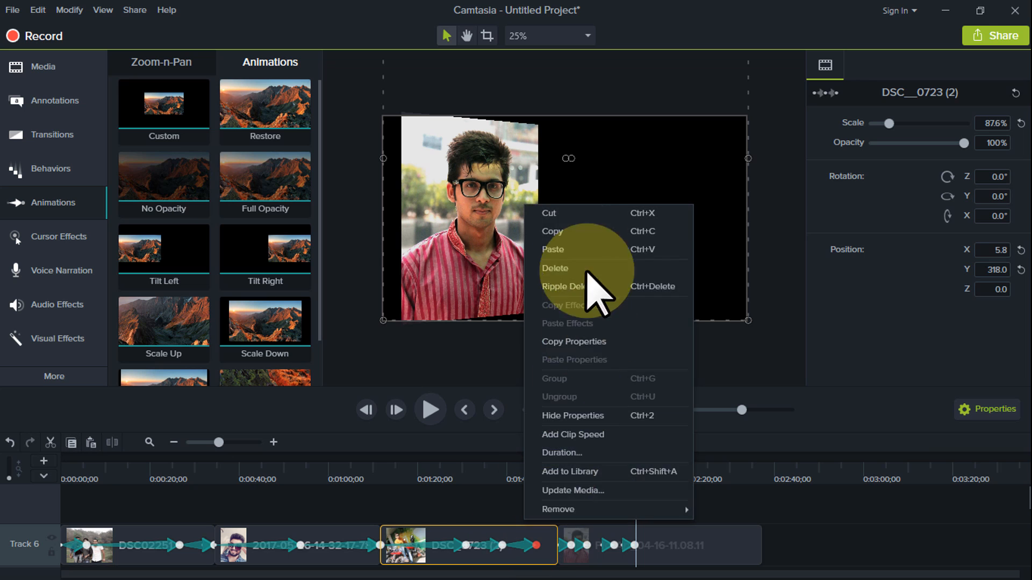
left_click(585, 236)
right_click(613, 494)
left_click(663, 438)
left_click_drag(663, 524, 682, 551)
Give the Track 7 DSC__0723 (2) clip a Tilt Right animation about 4 seconds long, move the clip to start at about 0:02:10, and preview it
scroll(714, 497, "down", 1)
left_click(702, 506)
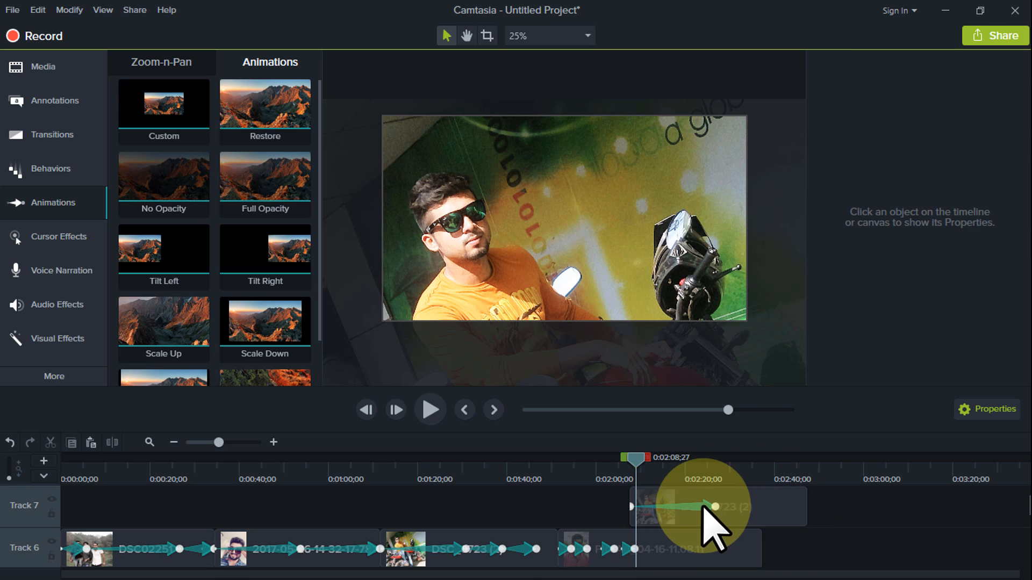
left_click_drag(714, 507, 640, 506)
left_click(662, 462)
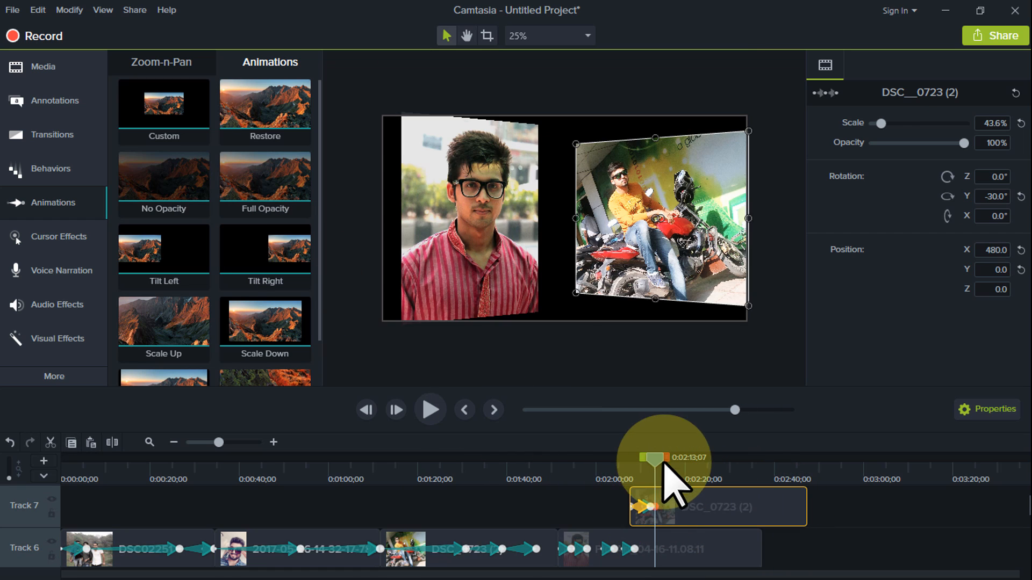
left_click_drag(664, 463, 627, 463)
key("space")
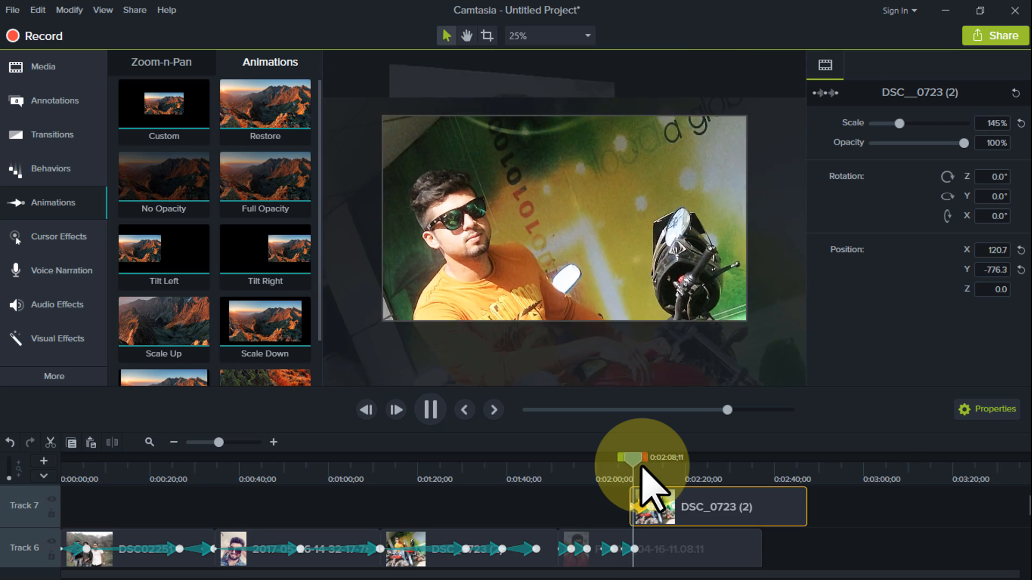
left_click_drag(671, 507, 684, 508)
key("space")
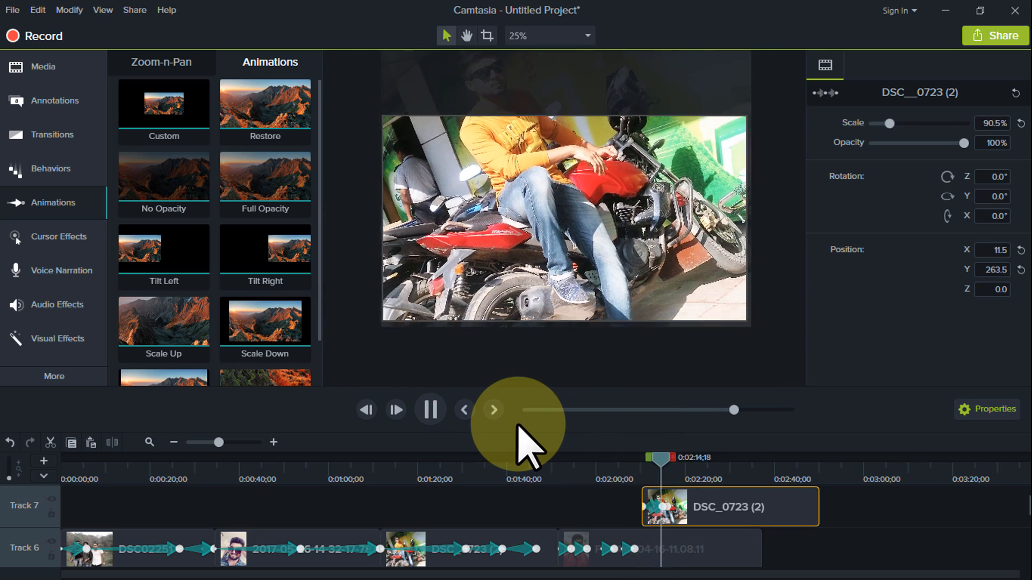
Add a Scale Up animation to the Track 7 DSC__0723 (2) clip at about 0:02:20 and another animation right after it at about 0:02:25
left_click(685, 461)
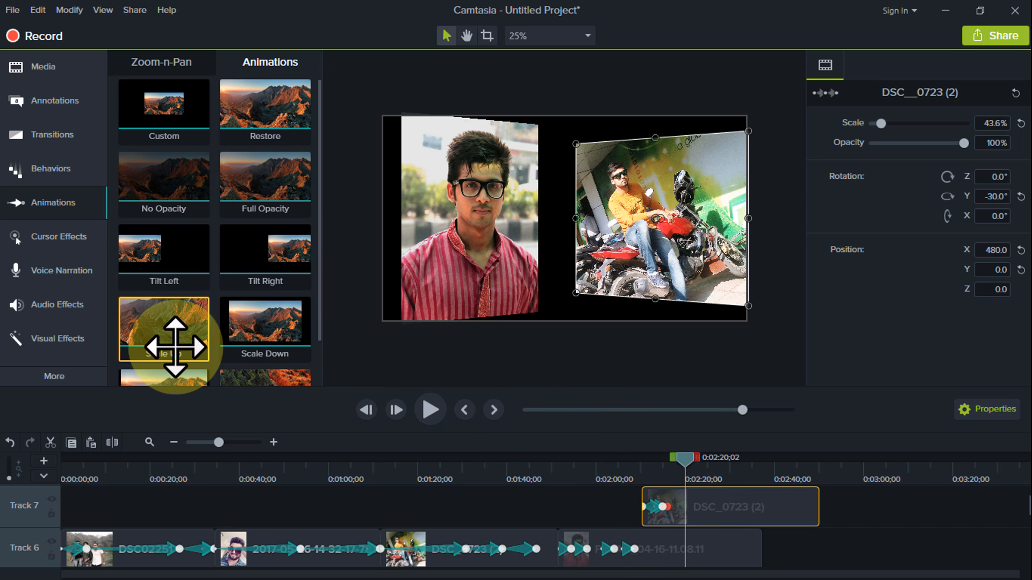
left_click_drag(173, 337, 686, 501)
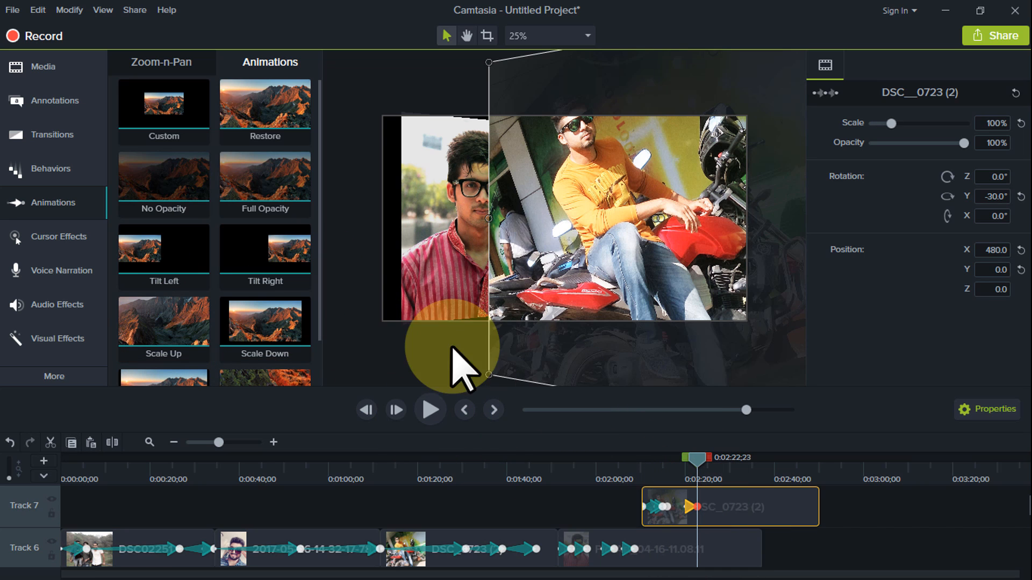
left_click_drag(433, 219, 717, 475)
scroll(249, 281, "down", 1)
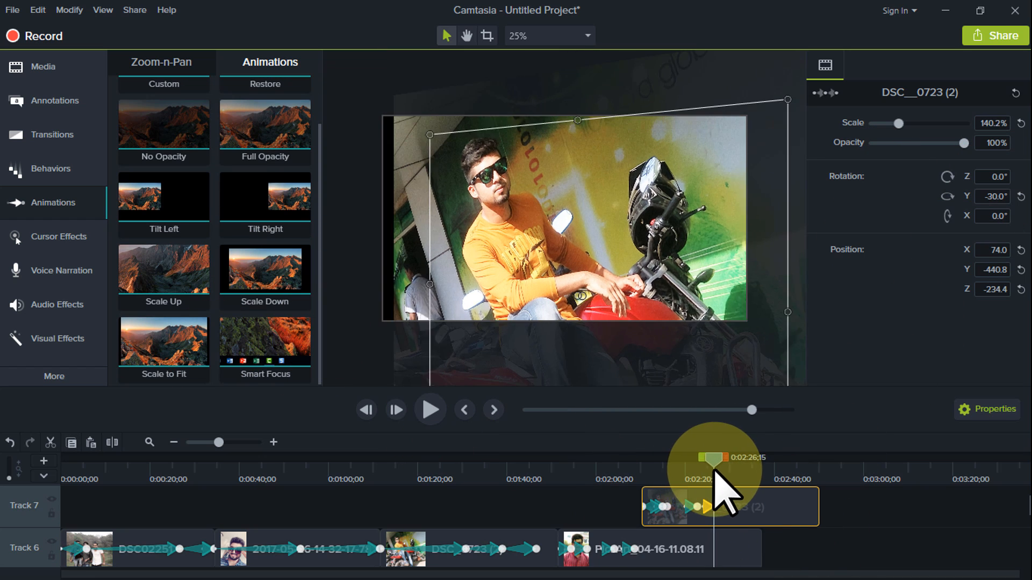
Reposition and rescale the motorcycle photo to 113.8% at the end of its last animation so it fills the canvas, and preview it
left_click_drag(576, 254, 508, 222)
left_click_drag(686, 267, 738, 267)
left_click_drag(717, 463, 648, 472)
key("space")
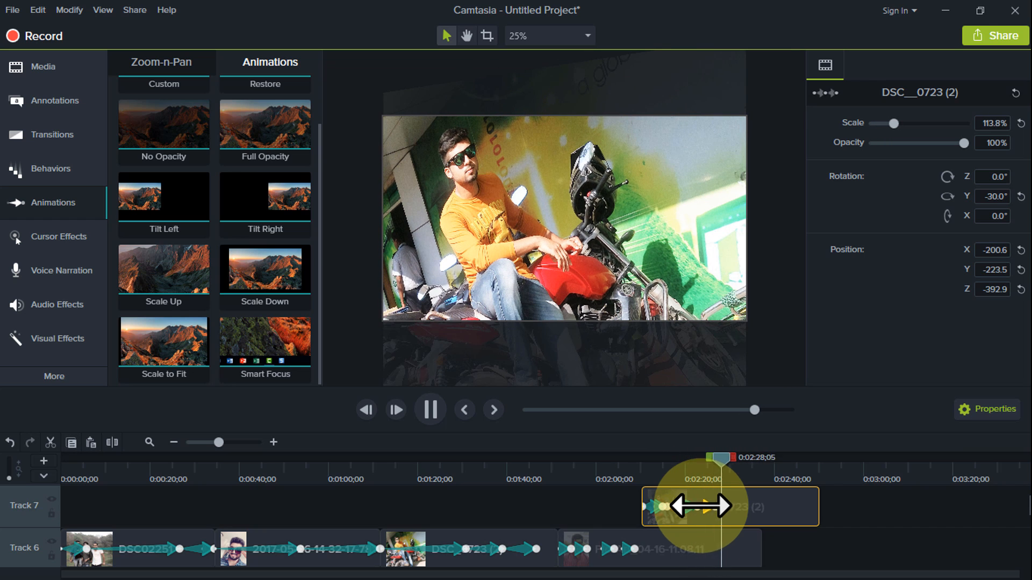
left_click(729, 460)
left_click(46, 67)
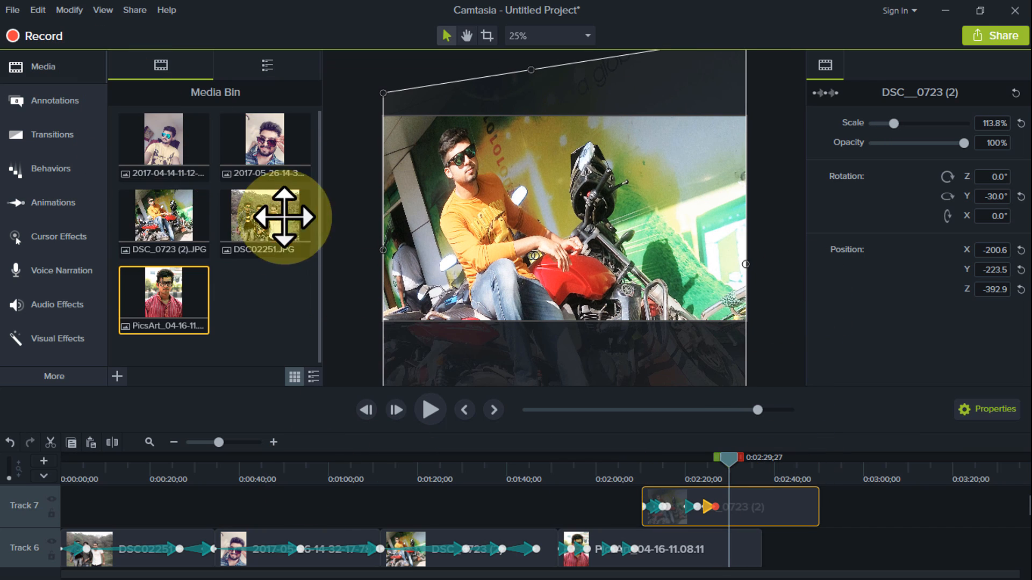
left_click_drag(194, 153, 841, 544)
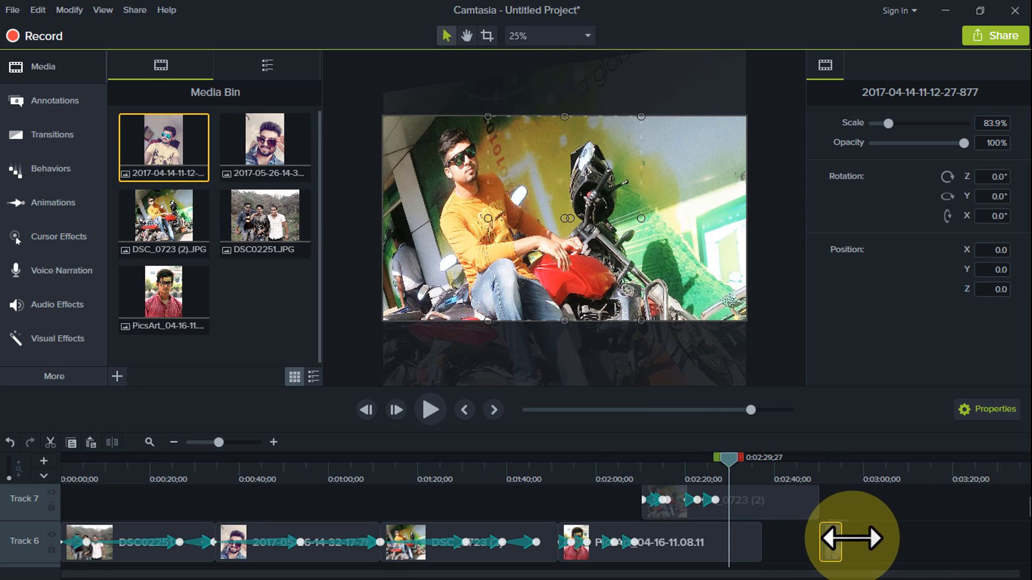
left_click(739, 410)
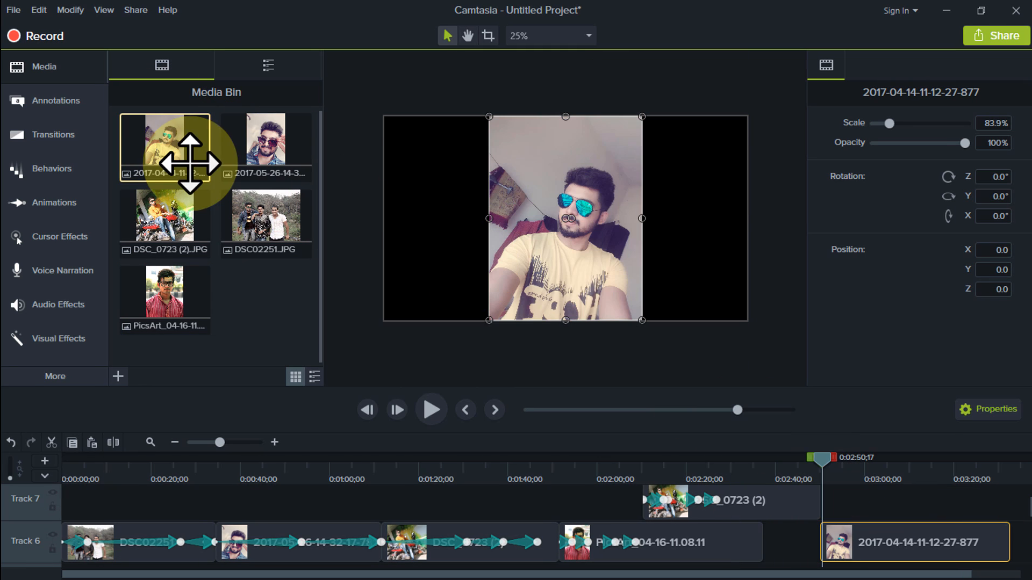
left_click(58, 205)
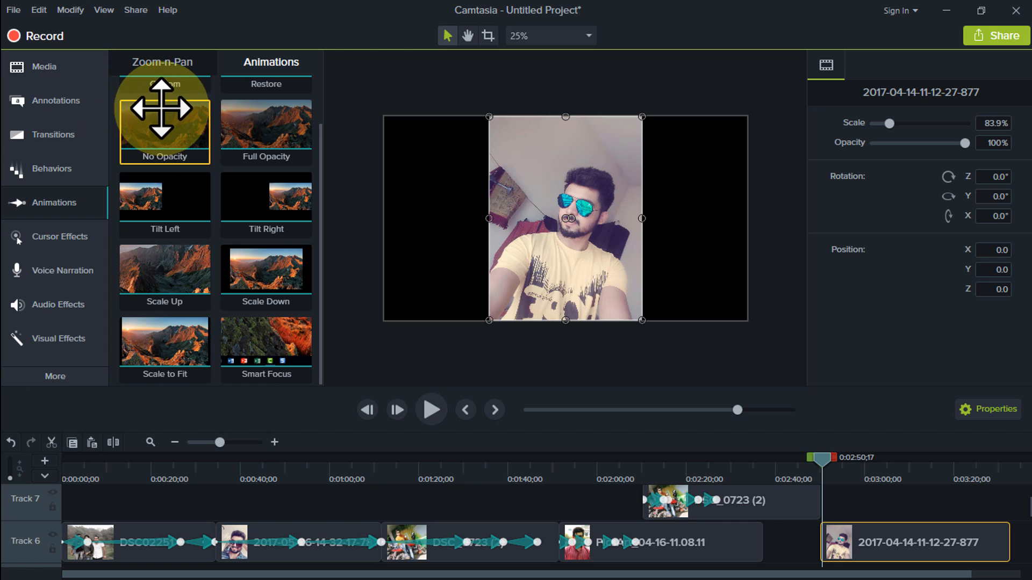
scroll(186, 139, "up", 1)
mouse_move(173, 119)
left_mouse_down()
mouse_move(627, 352)
mouse_move(836, 525)
mouse_move(834, 544)
left_mouse_up()
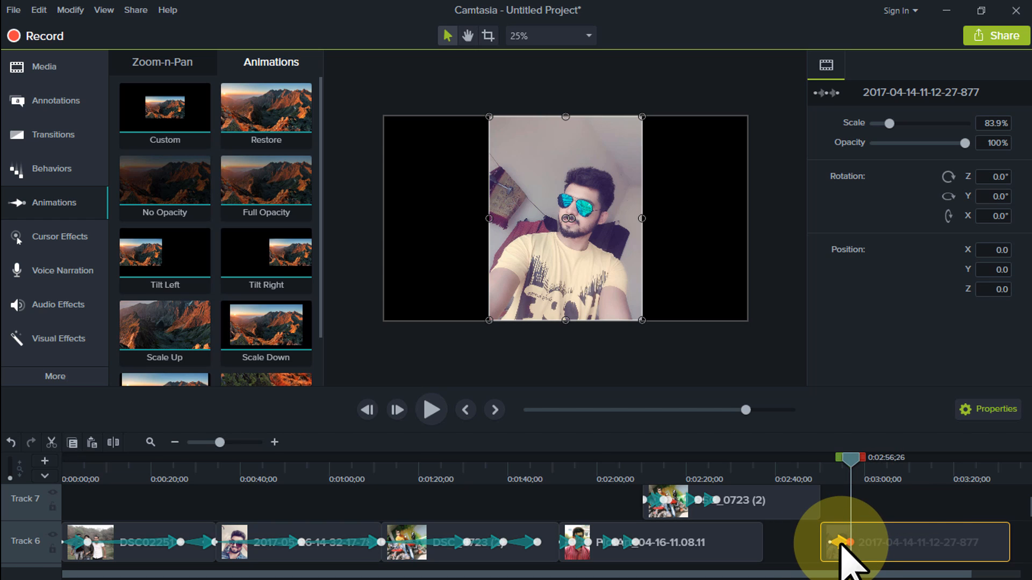
left_click_drag(839, 546, 840, 544)
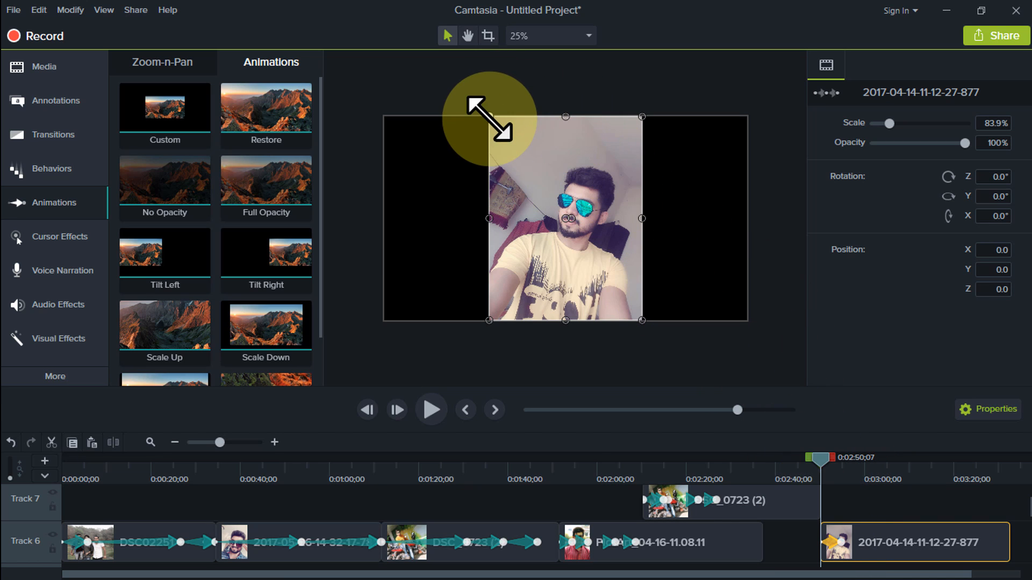
left_click_drag(488, 116, 356, 60)
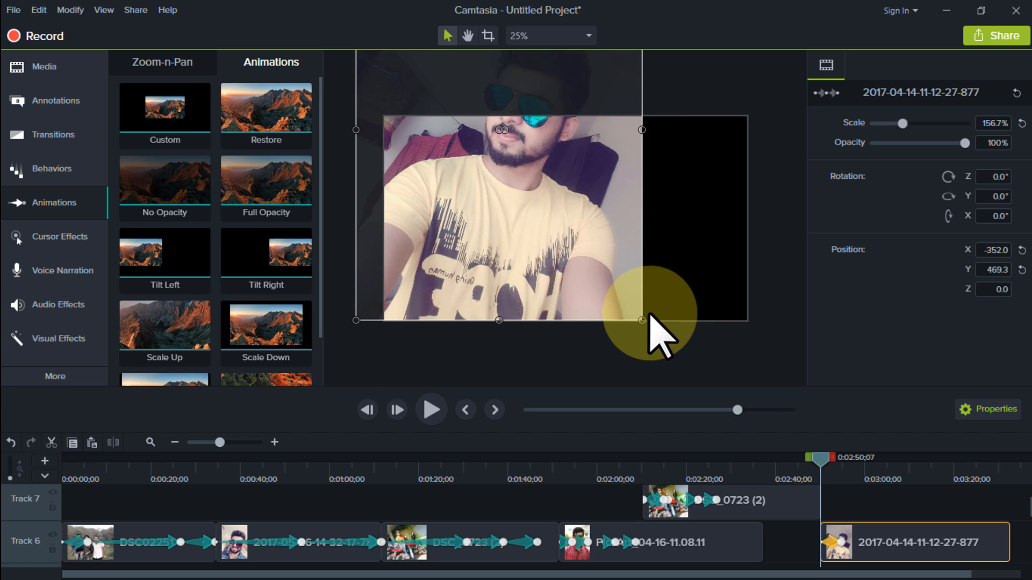
left_click_drag(645, 323, 787, 423)
left_click_drag(692, 214, 659, 245)
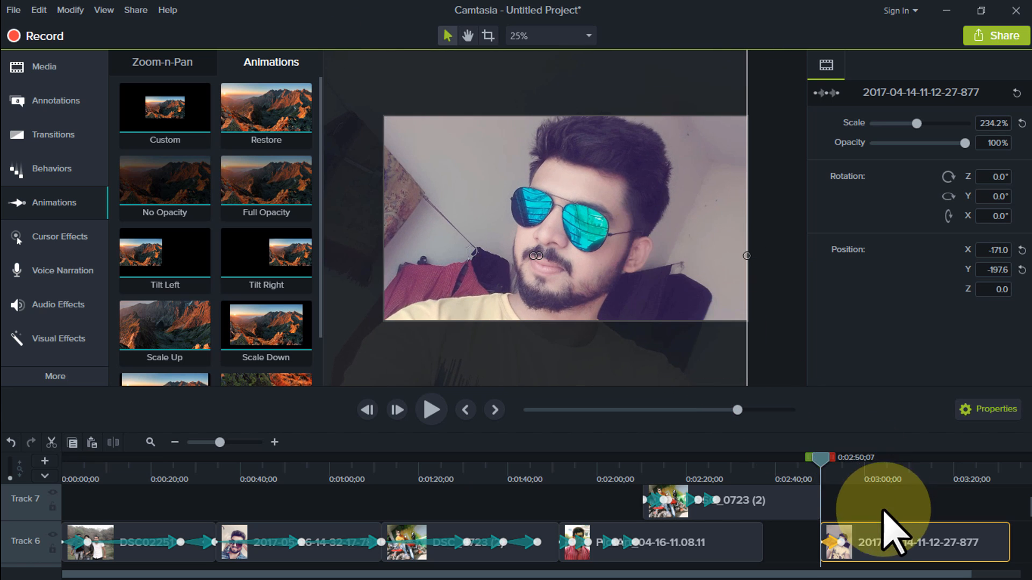
left_click(840, 542)
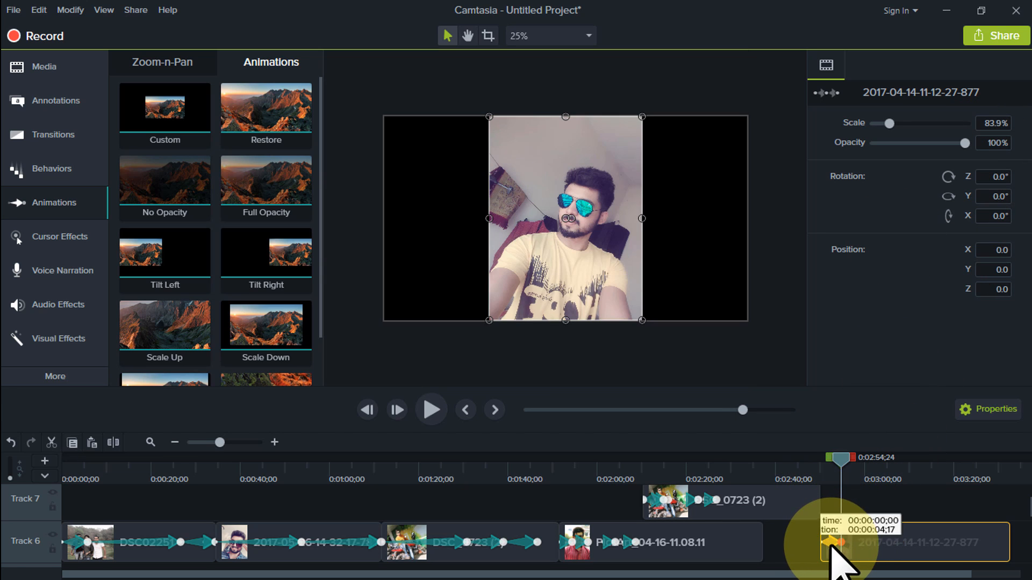
left_click(849, 461)
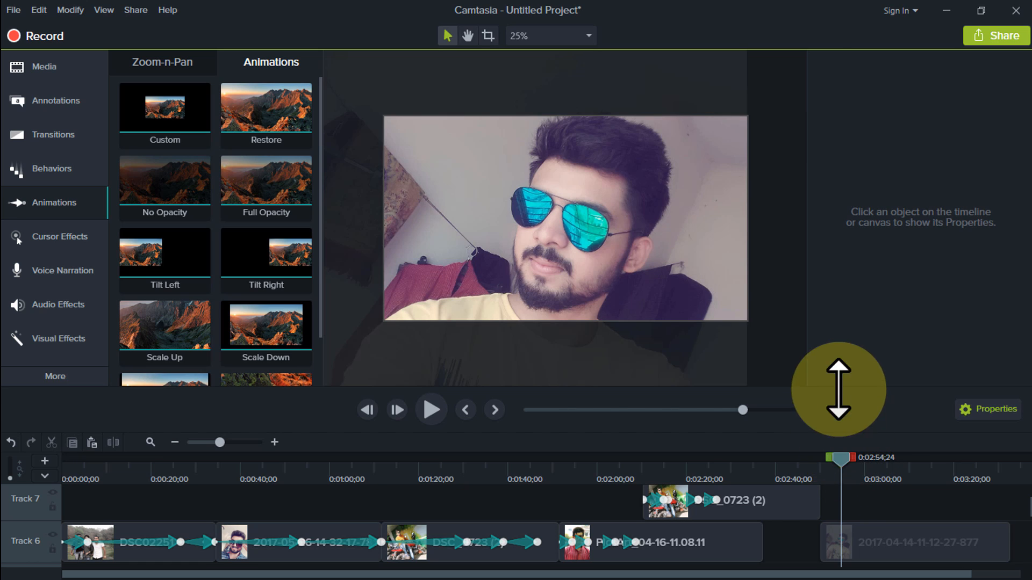
left_click_drag(162, 108, 837, 543)
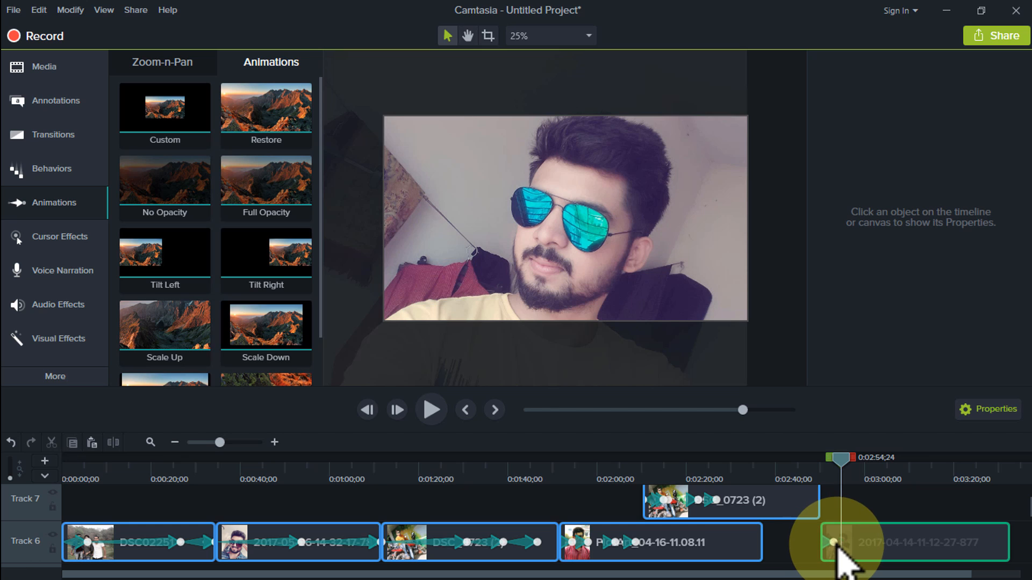
left_click_drag(833, 544, 830, 543)
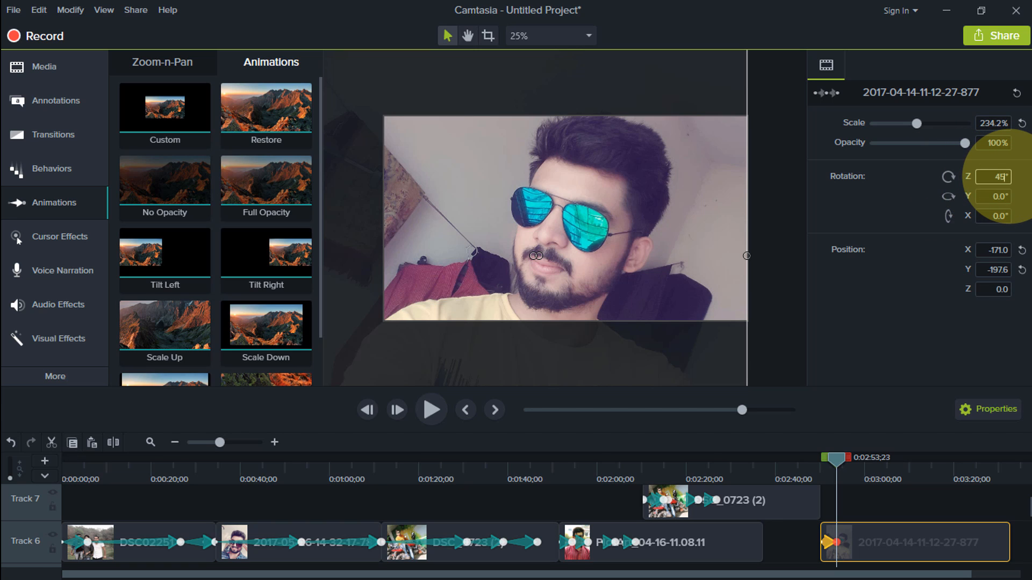
key("Return")
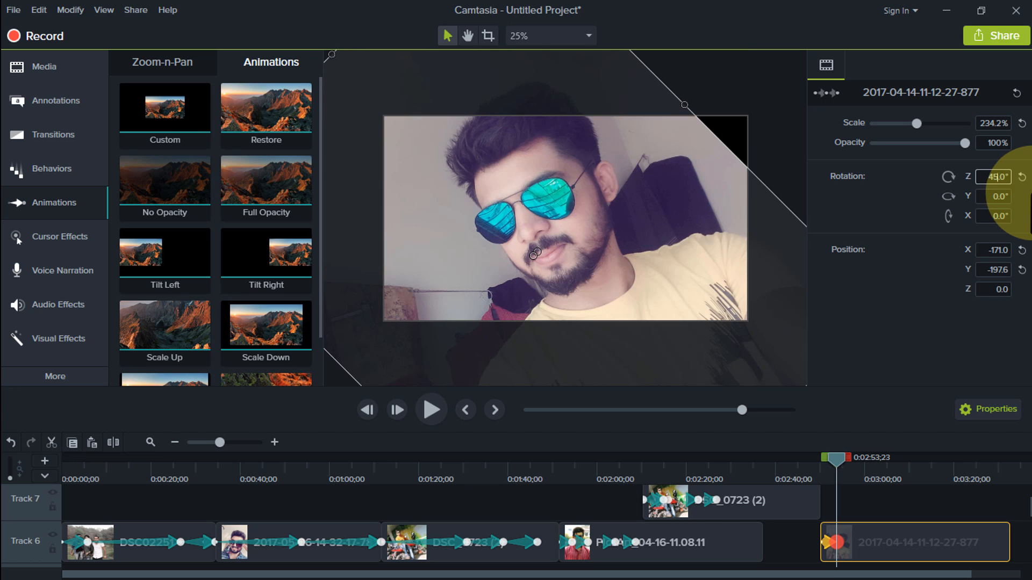
Reposition the rotated photo to X 0 and Y about -70 at the animation's end, and preview the rotation
left_click(829, 461)
mouse_move(829, 461)
left_mouse_down()
mouse_move(813, 442)
mouse_move(825, 456)
left_mouse_up()
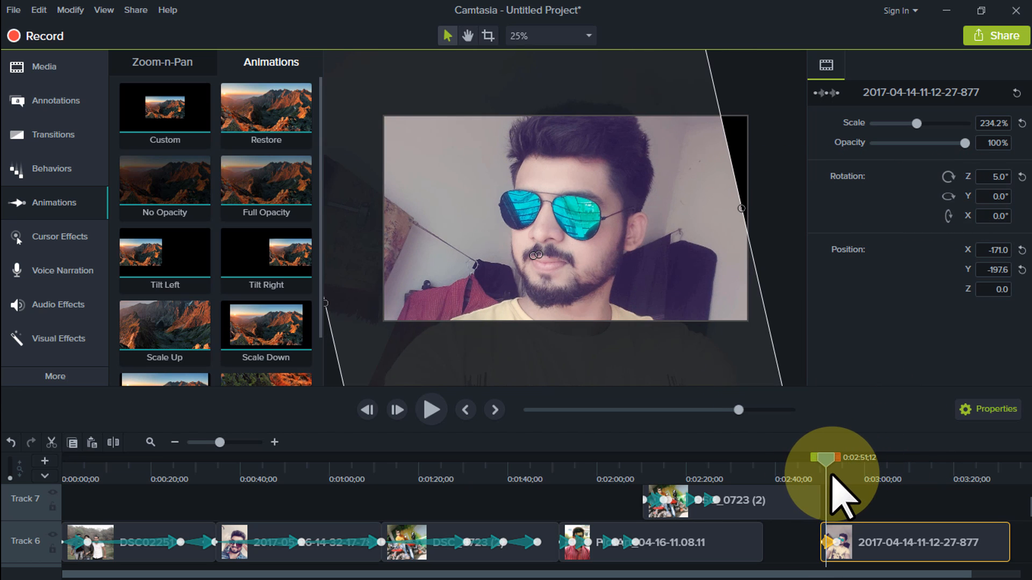
left_click_drag(688, 255, 714, 253)
left_click(826, 461)
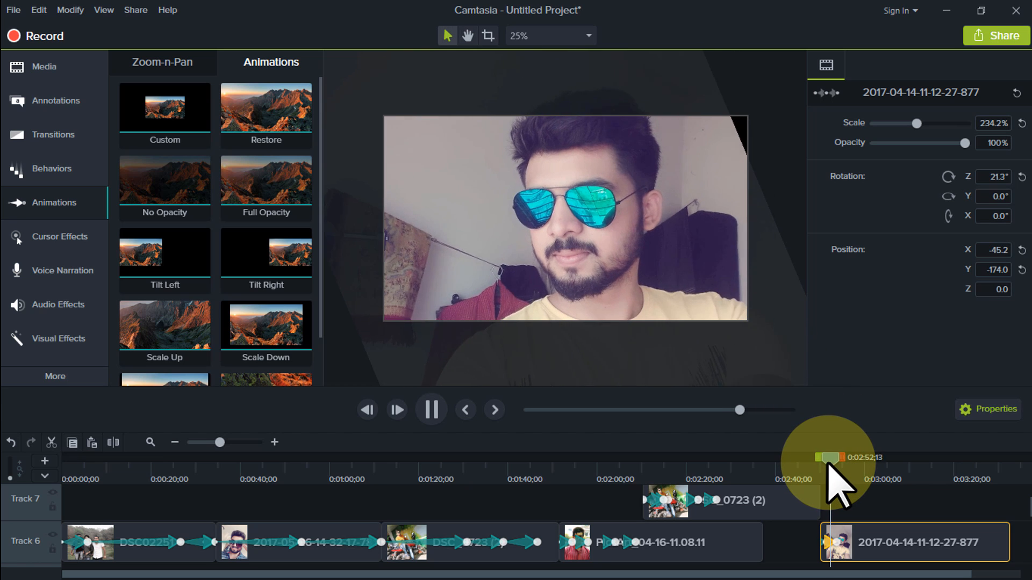
left_click_drag(670, 259, 691, 230)
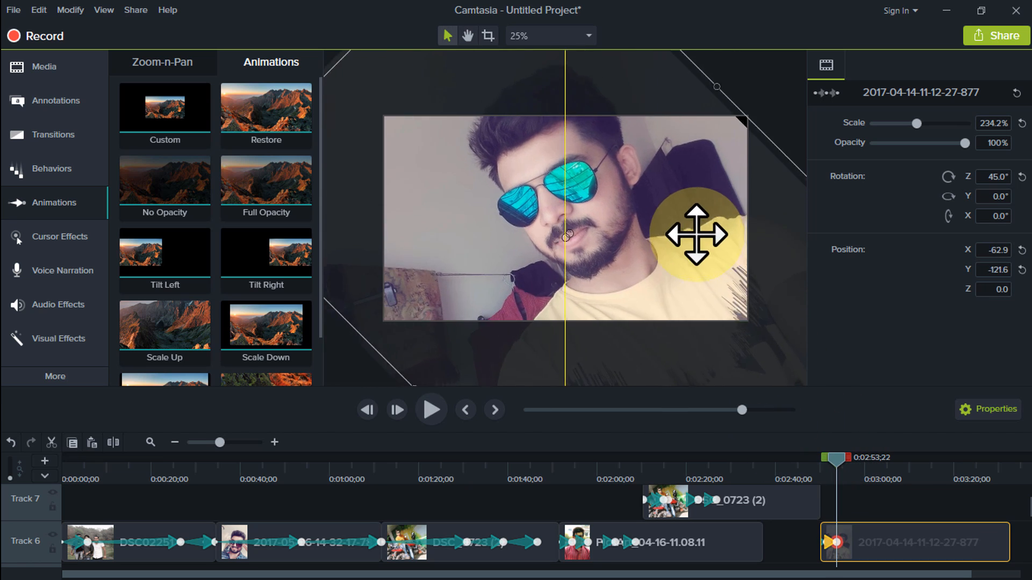
left_click_drag(825, 463, 814, 459)
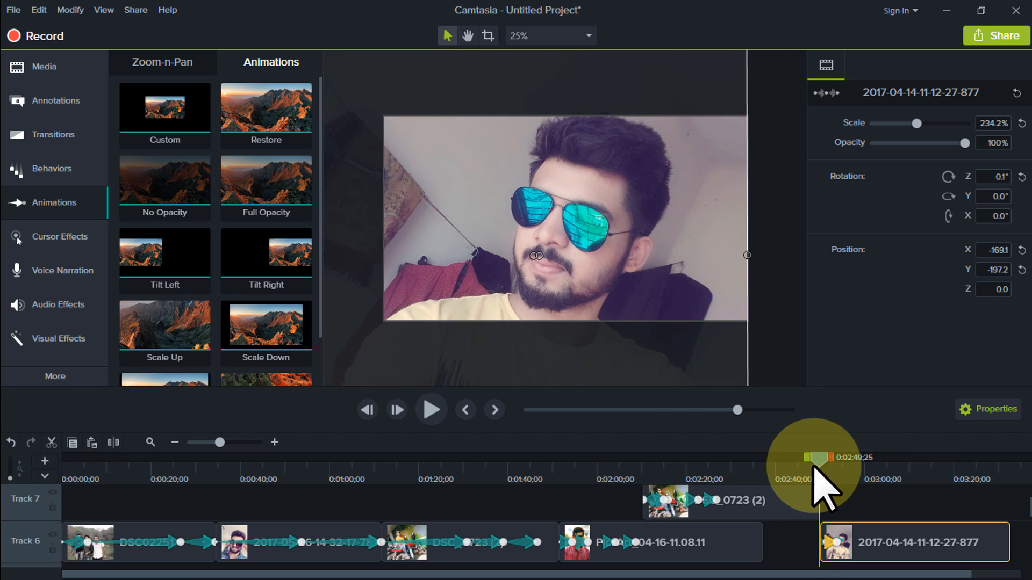
key("space")
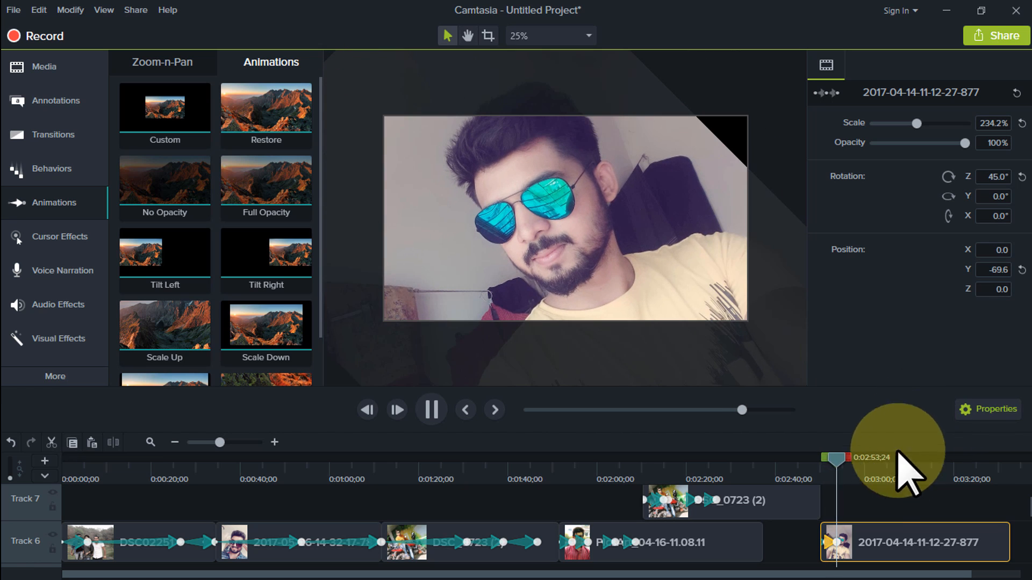
key("space")
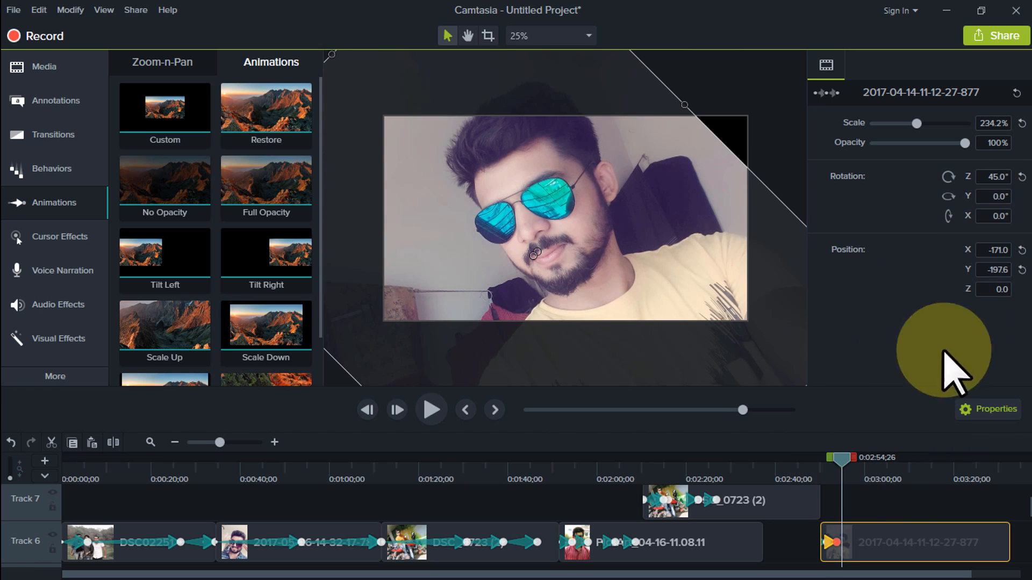
left_click_drag(123, 102, 870, 559)
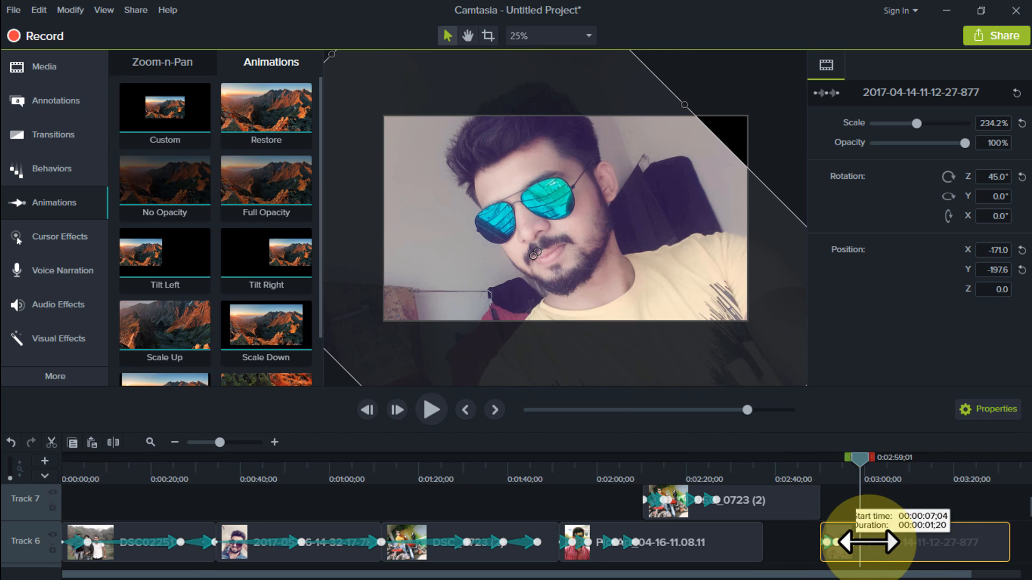
left_click(868, 542)
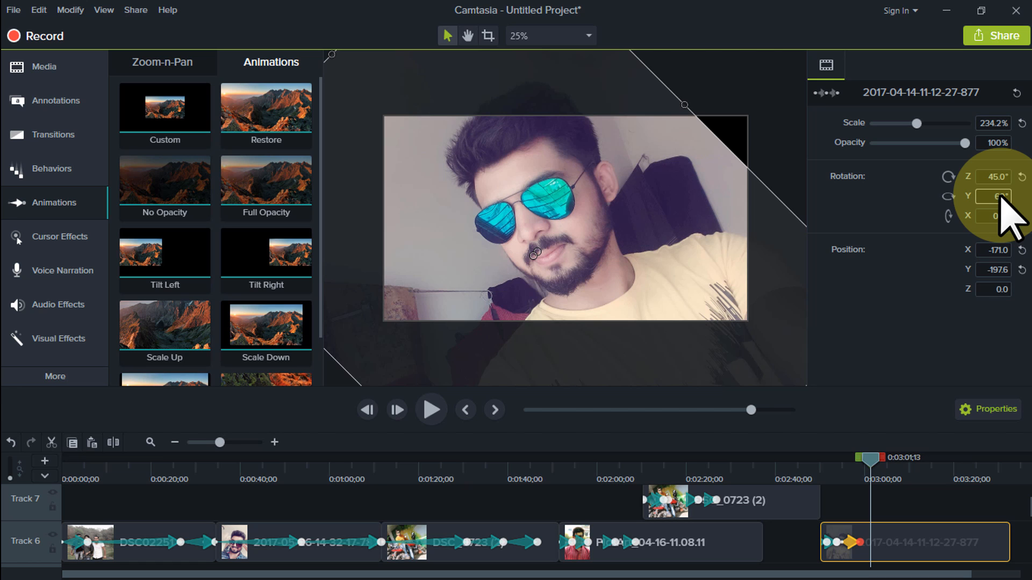
key("Return")
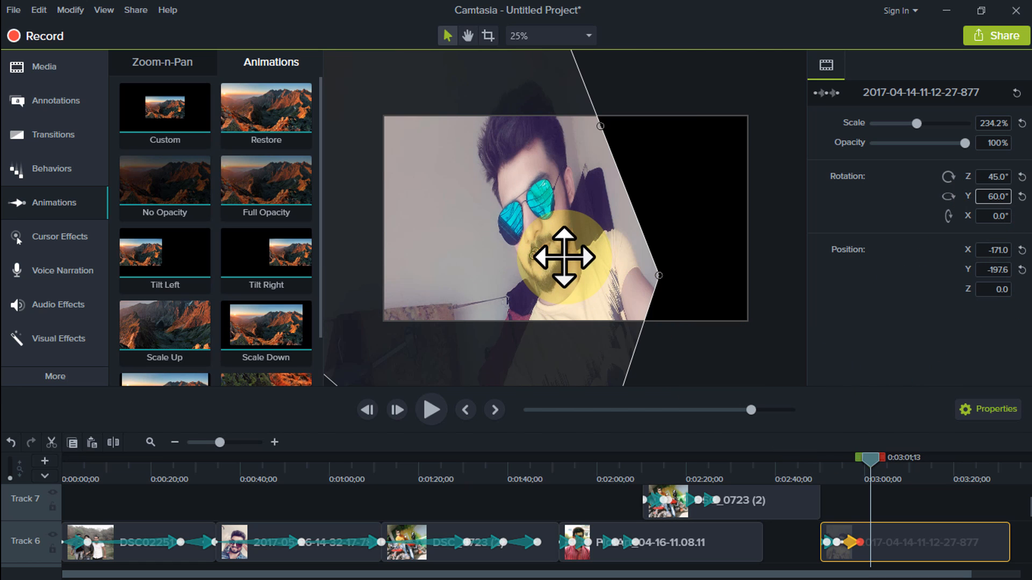
Reposition the tilted photo toward the canvas's right side, enlarge it to 288.2%, and preview the second animation
left_click_drag(564, 257, 877, 275)
left_click_drag(633, 177, 760, 299)
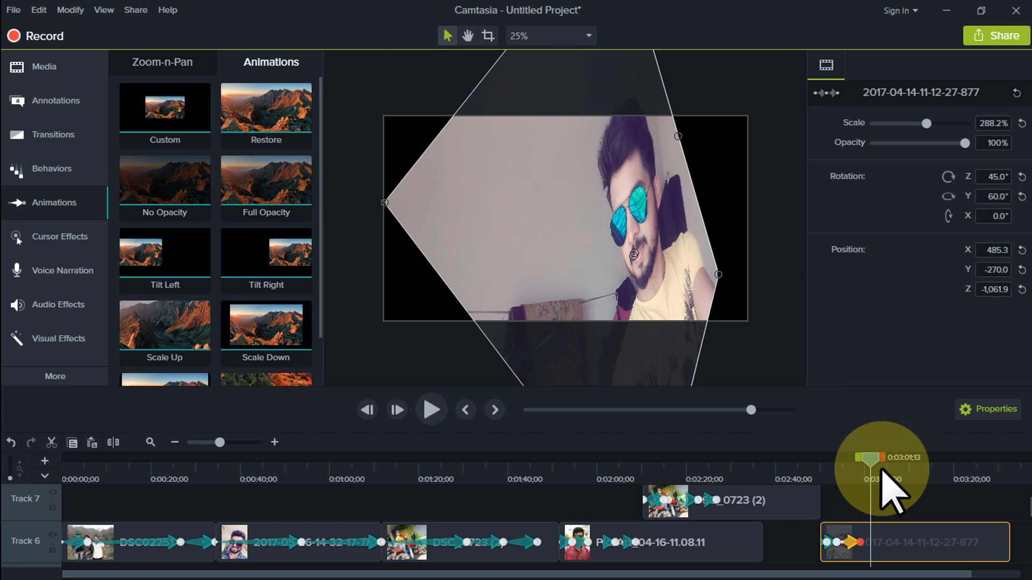
left_click_drag(866, 456, 835, 457)
key("space")
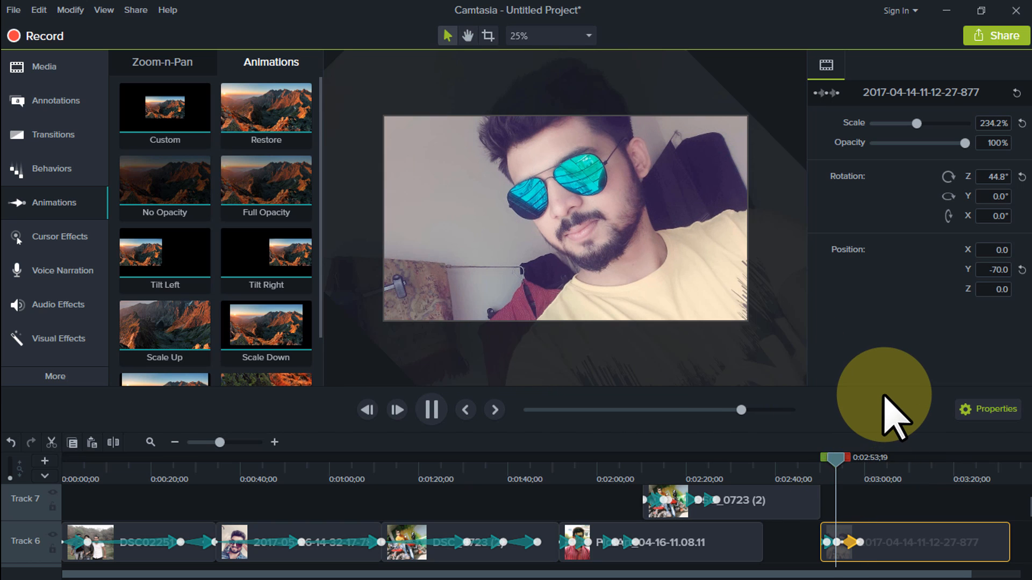